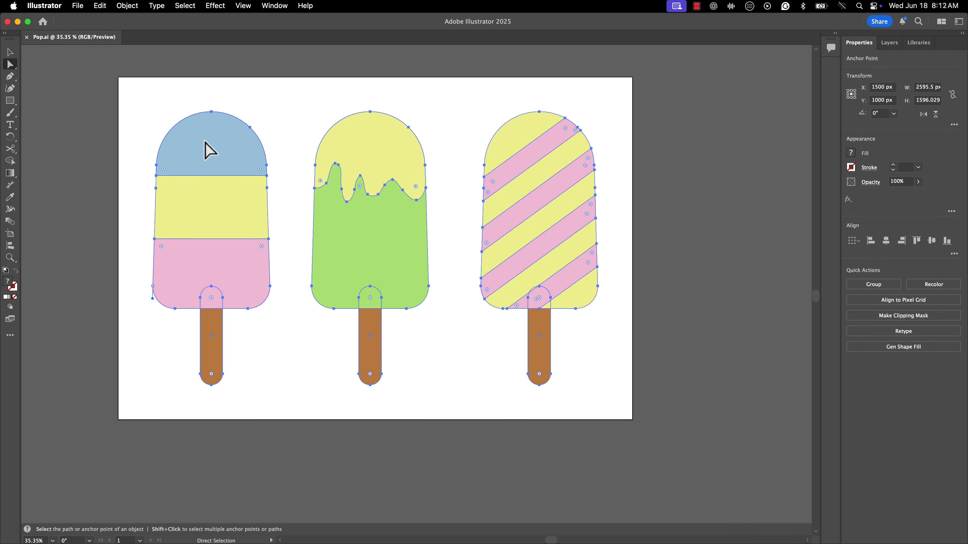
# Create a new 1000 × 1000 pt document with two artboards, CMYK color mode and High (300 ppi) raster effects.
pyautogui.click(184, 59)
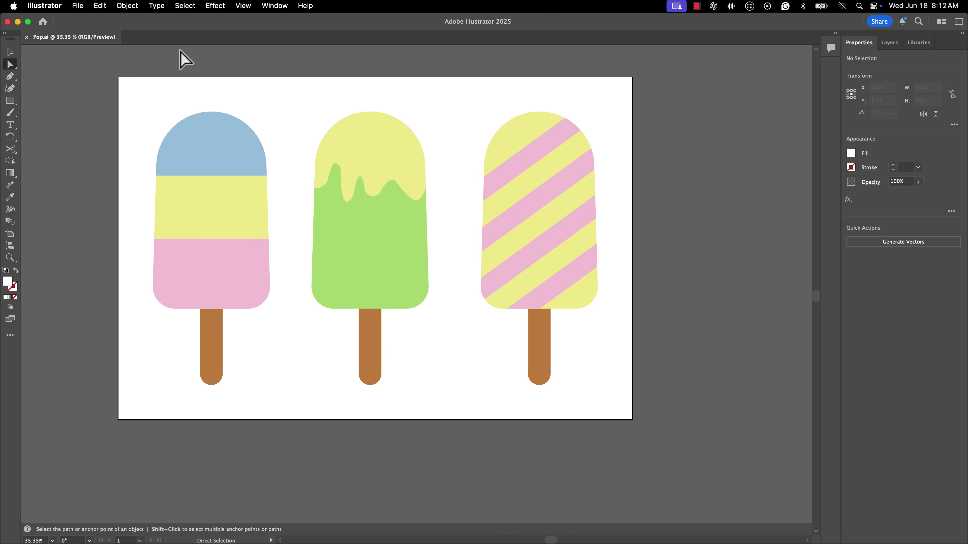
pyautogui.click(78, 6)
pyautogui.click(82, 25)
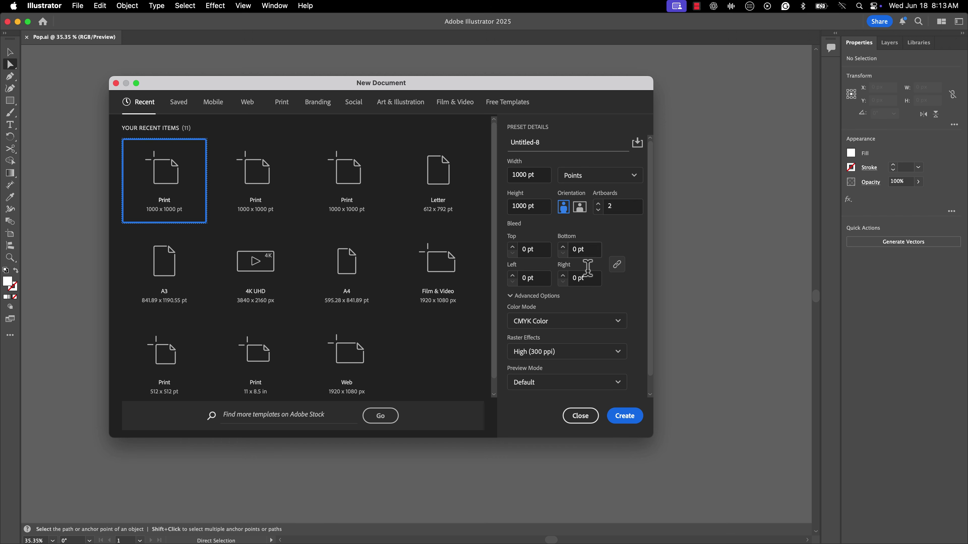
pyautogui.click(625, 416)
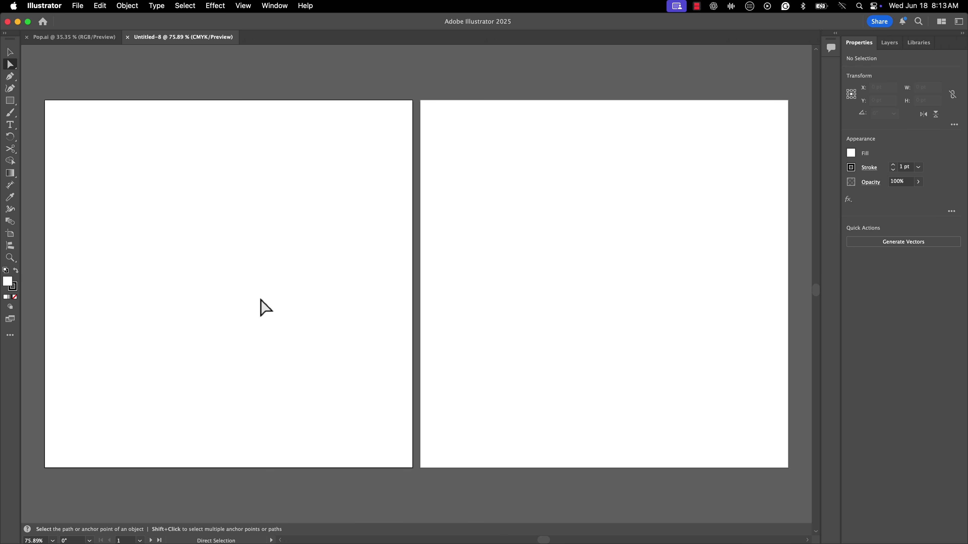
# Set the first artboard's width and height to 200 pt with its proportions linked.
pyautogui.click(10, 235)
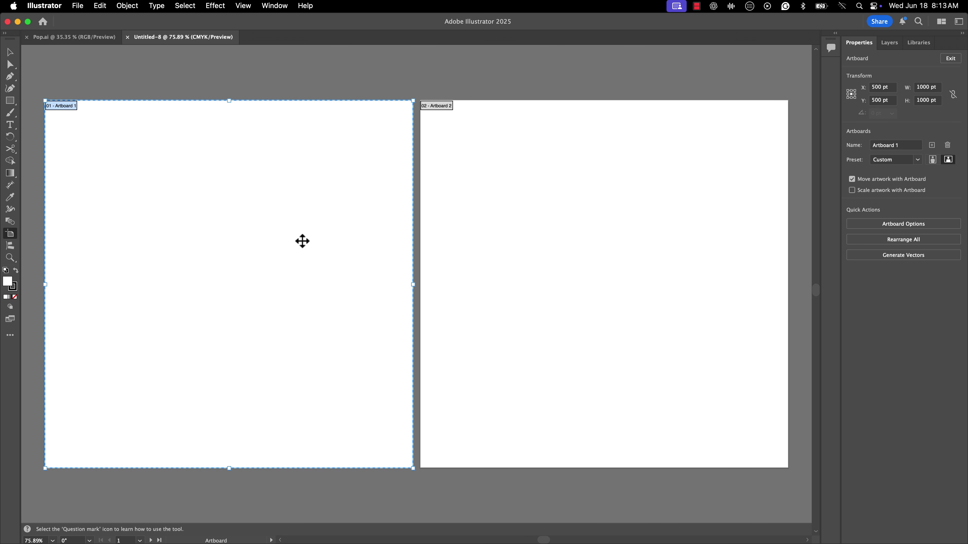
pyautogui.click(567, 229)
pyautogui.click(331, 225)
pyautogui.click(599, 229)
pyautogui.click(320, 229)
pyautogui.doubleClick(929, 88)
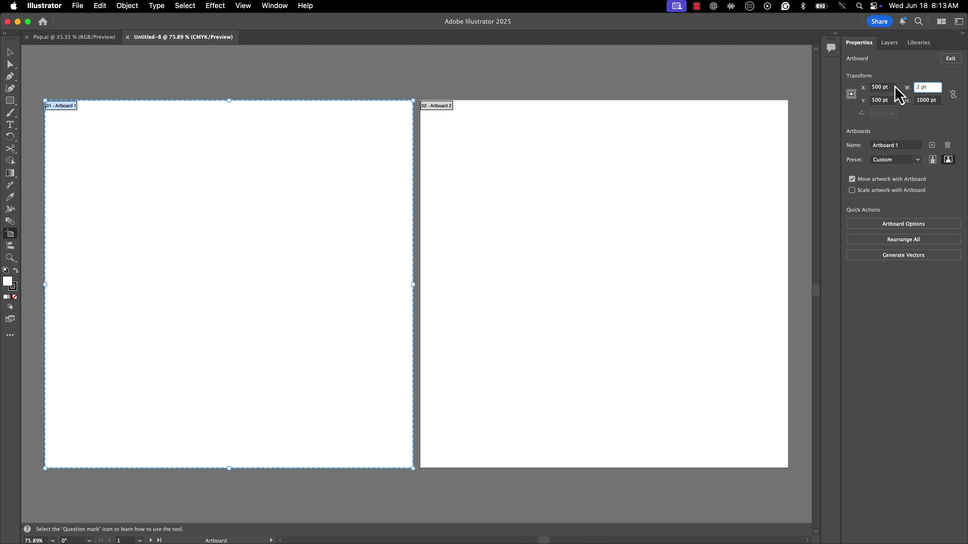
pyautogui.write('200')
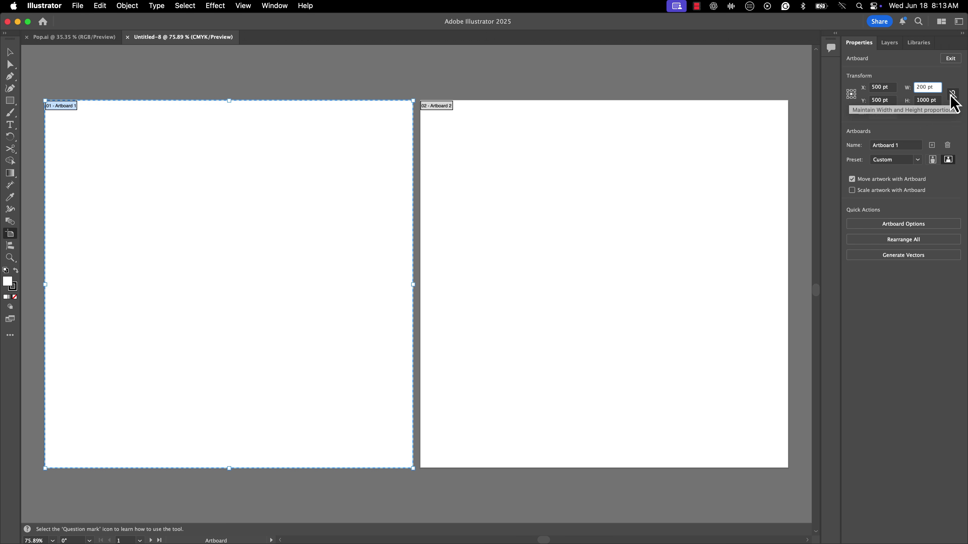
pyautogui.click(953, 94)
pyautogui.click(926, 100)
pyautogui.write('200')
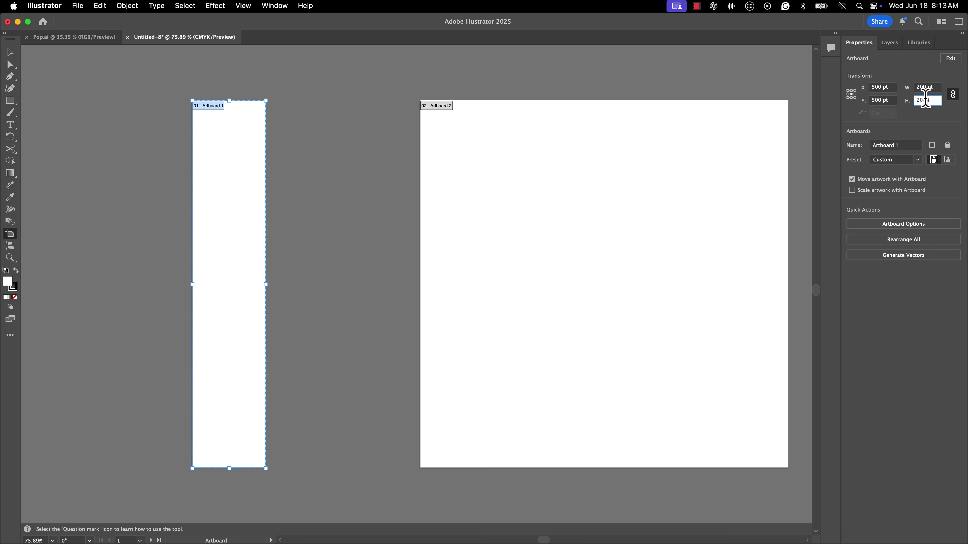
# Unlink the first artboard's width and height, set its width to 200 pt, and leave artboard editing.
pyautogui.click(953, 94)
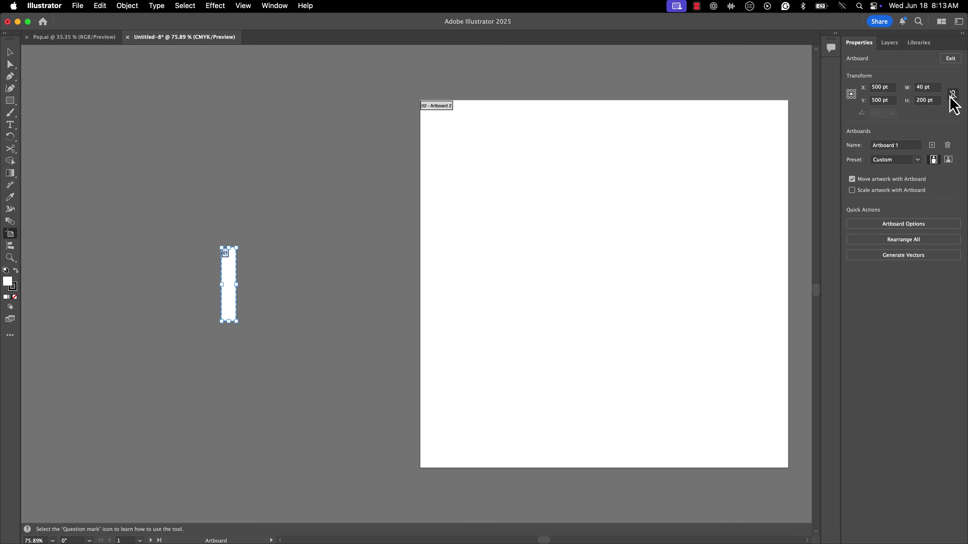
pyautogui.click(925, 88)
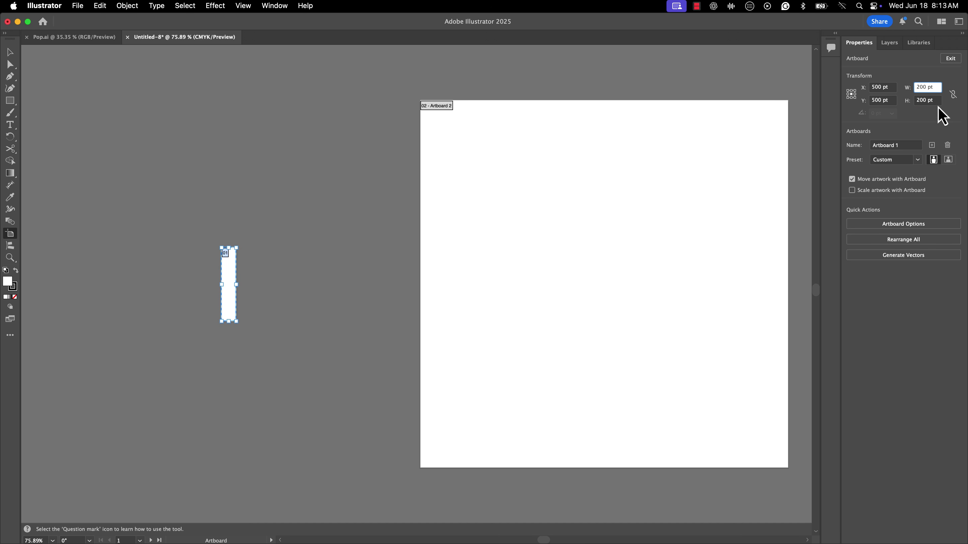
pyautogui.write('200 pt')
pyautogui.press('Return')
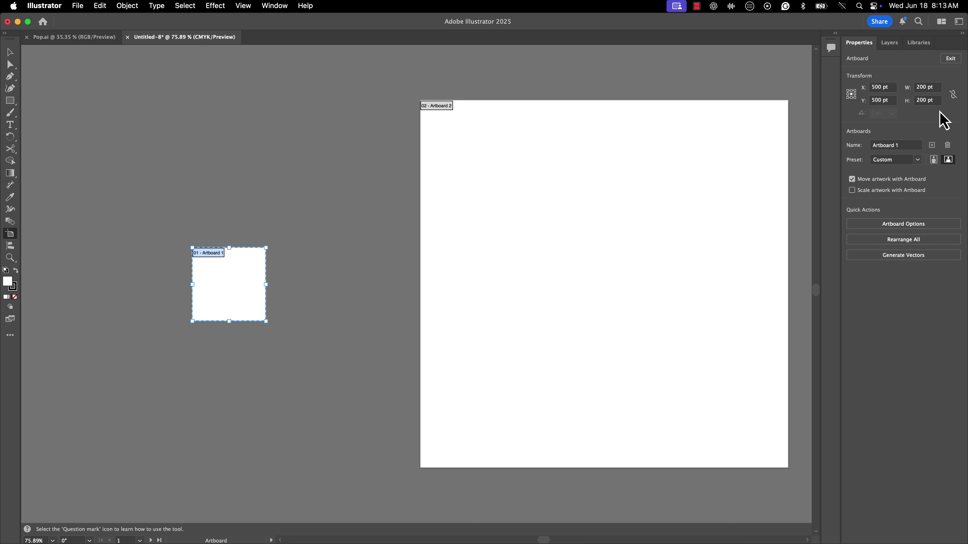
pyautogui.click(9, 52)
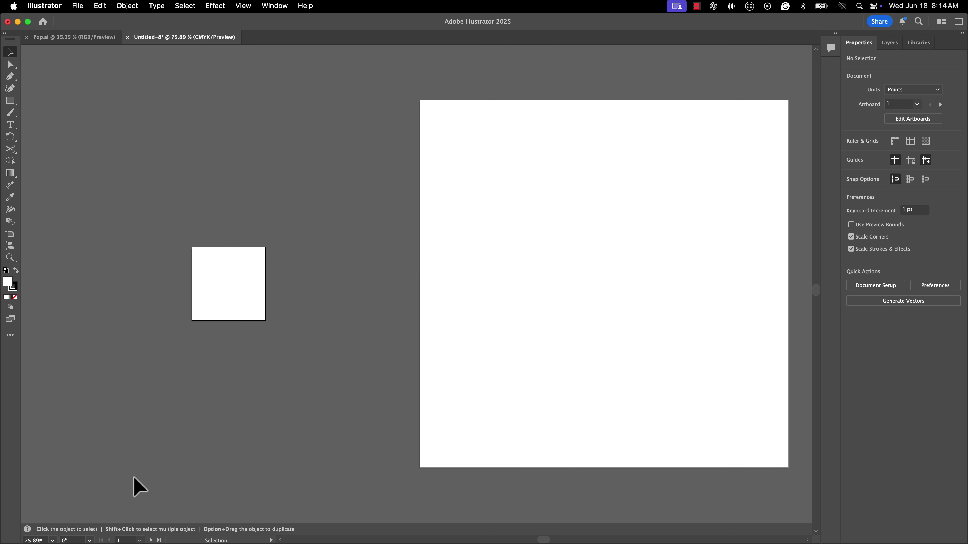
pyautogui.press('space')
pyautogui.moveTo(458, 322); pyautogui.dragTo(376, 320)
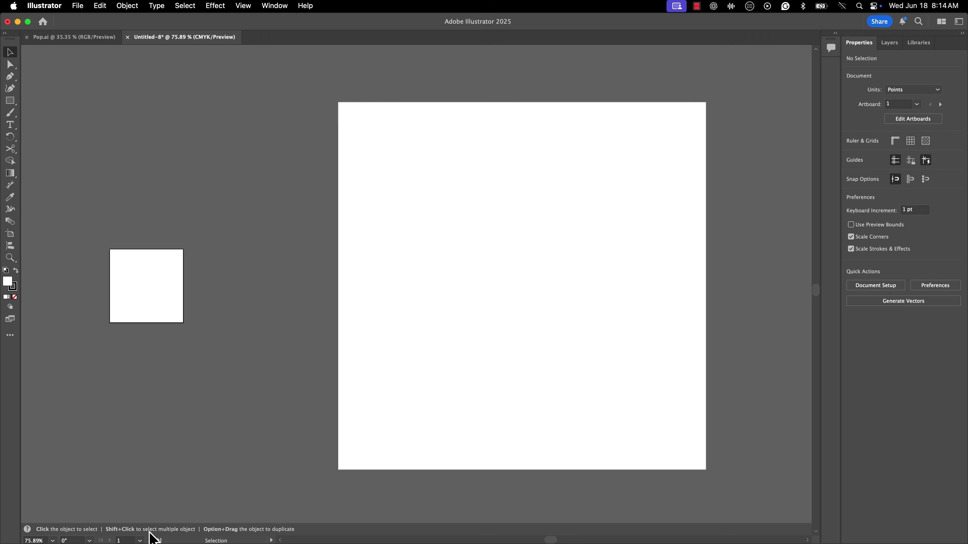
pyautogui.press('z')
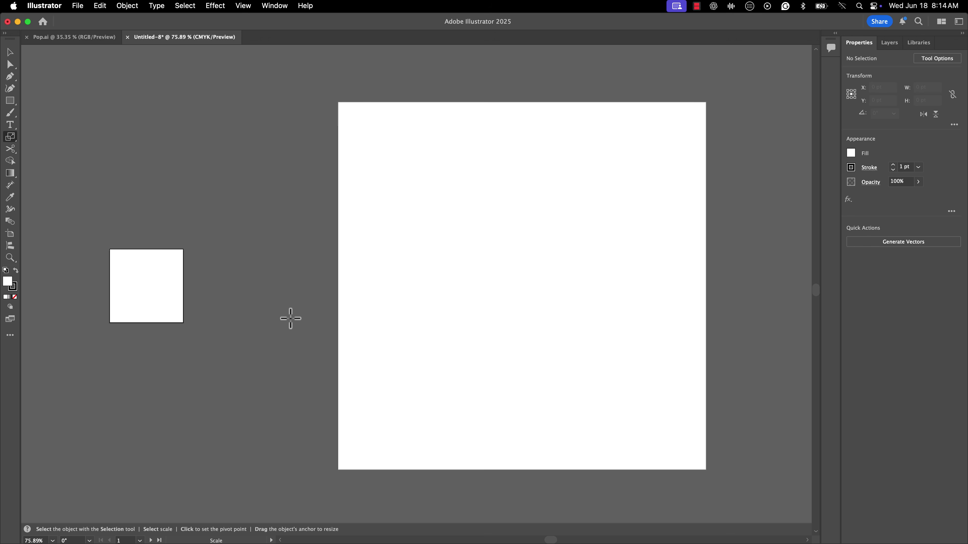
pyautogui.click(52, 540)
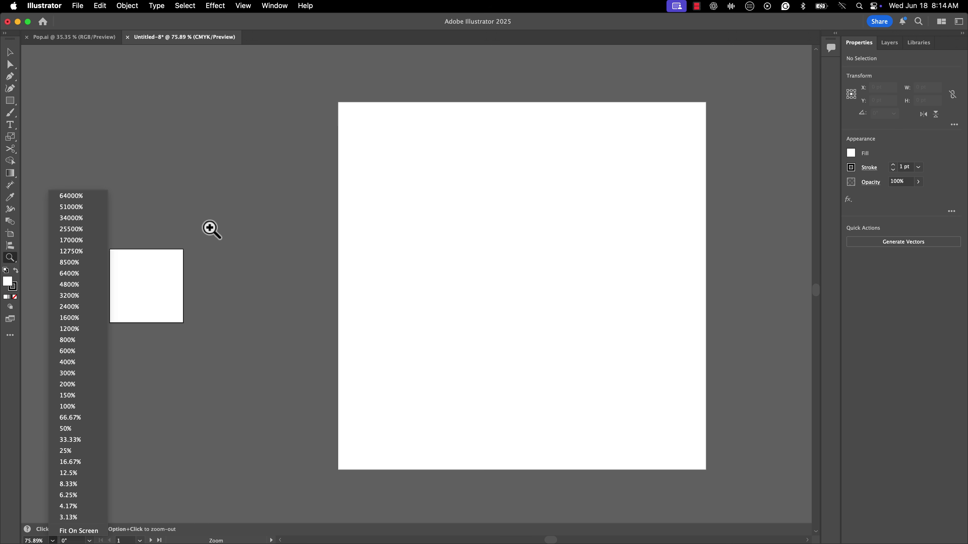
pyautogui.click(5, 55)
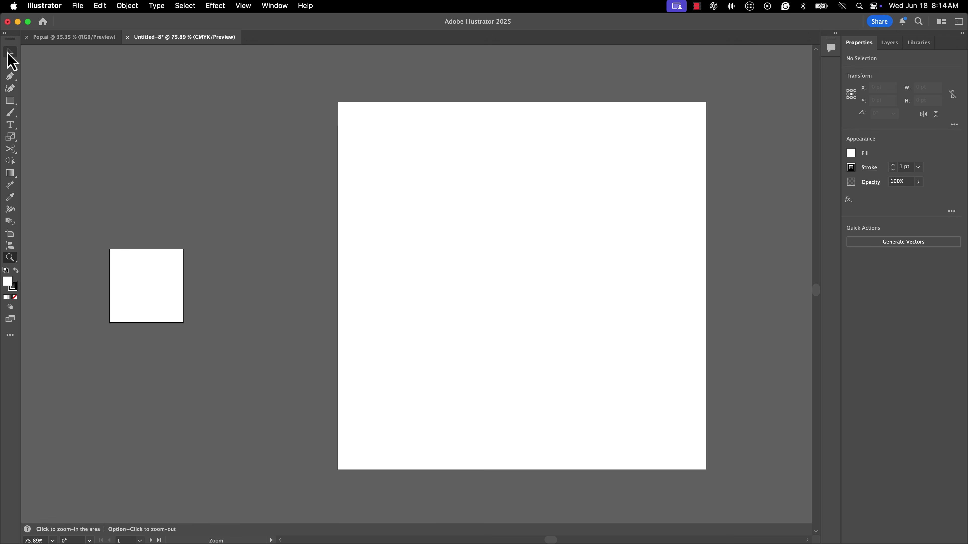
pyautogui.click(10, 53)
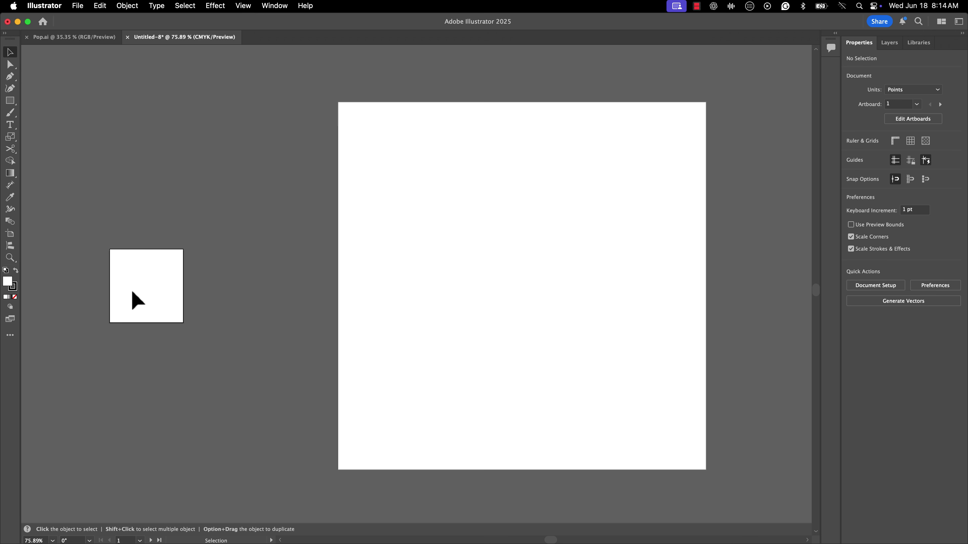
pyautogui.press('space')
pyautogui.moveTo(122, 290); pyautogui.dragTo(213, 289)
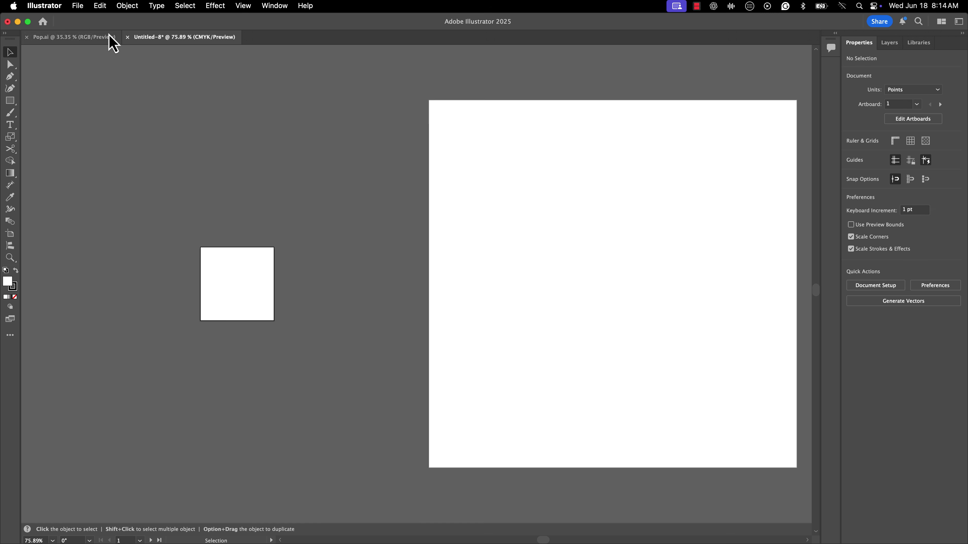
# Copy all three popsicles from the Pop.ai document and paste them into the Untitled-8 document.
pyautogui.click(79, 6)
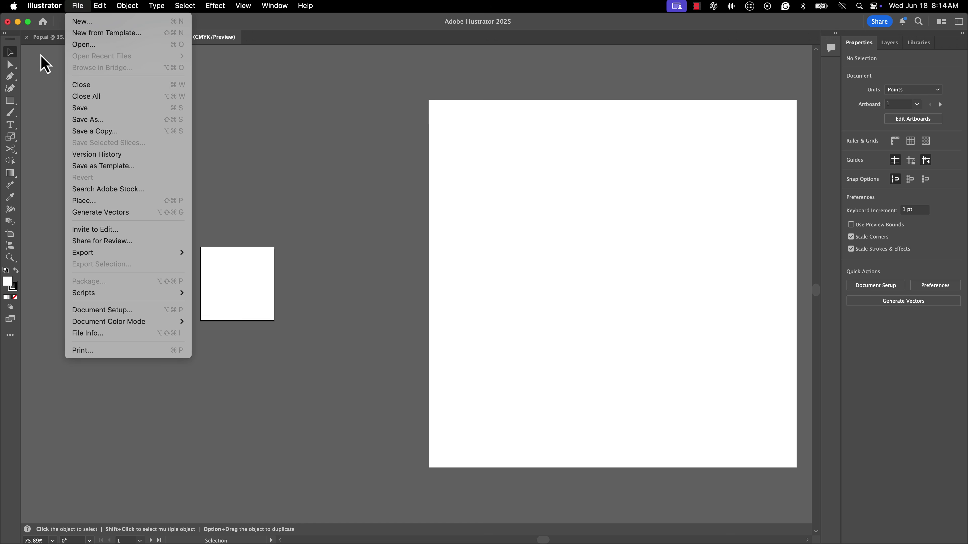
pyautogui.click(46, 37)
pyautogui.click(43, 37)
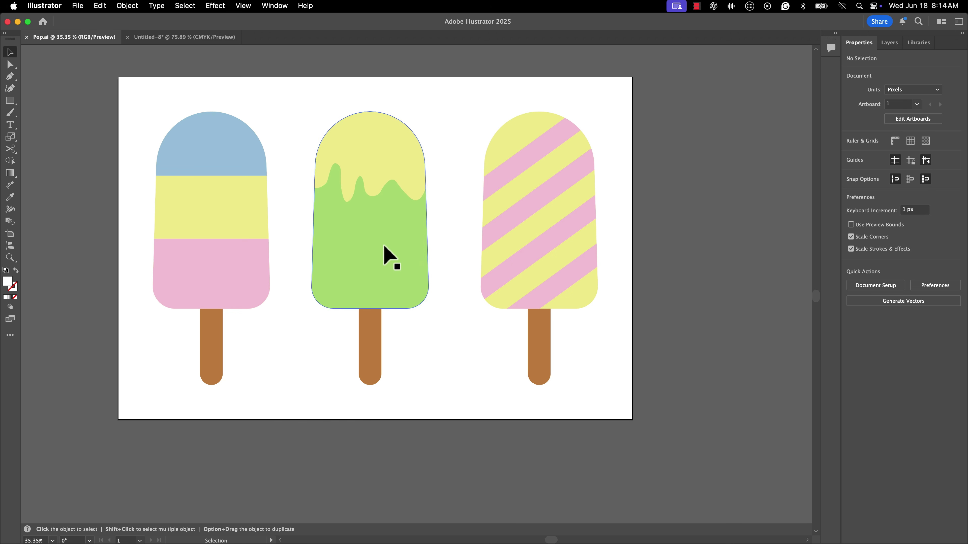
pyautogui.click(10, 65)
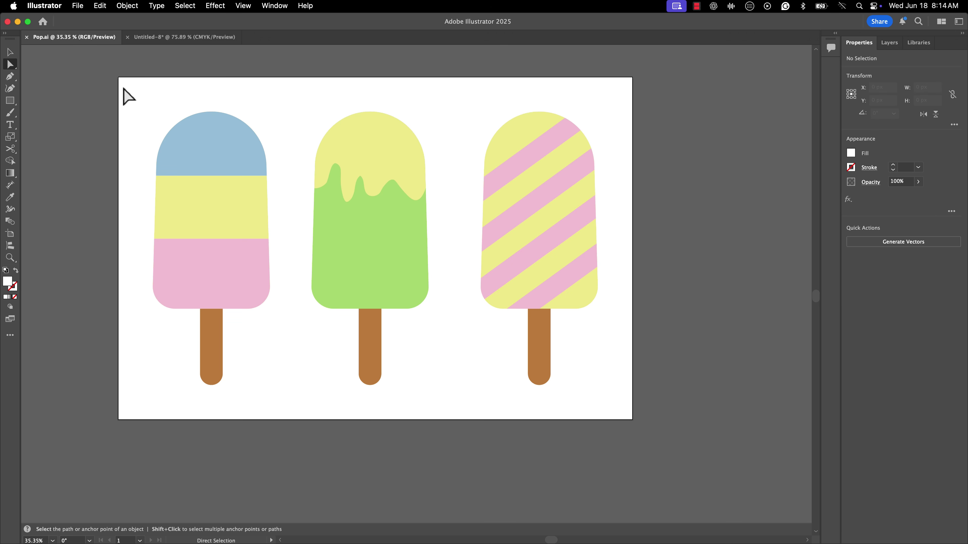
pyautogui.moveTo(127, 96); pyautogui.dragTo(622, 417)
pyautogui.press('v')
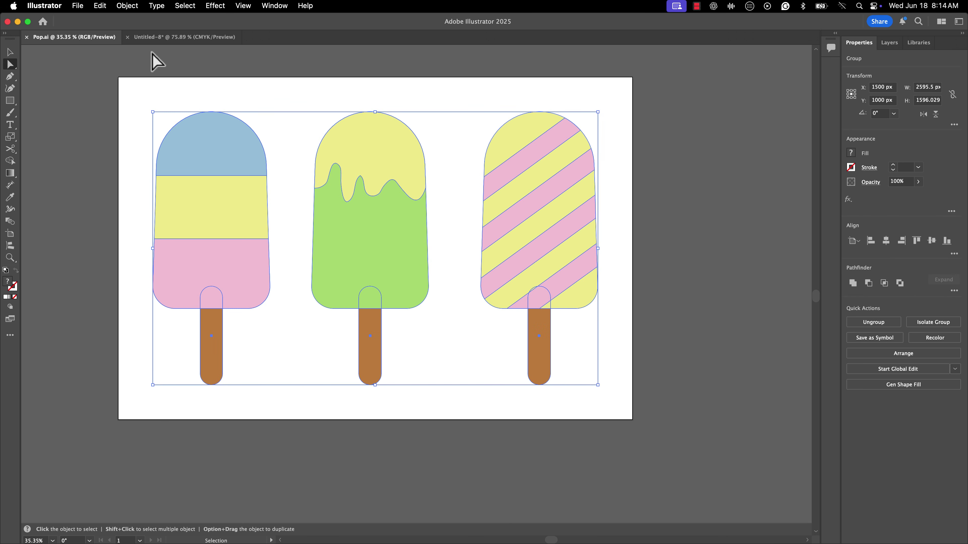
pyautogui.click(167, 37)
pyautogui.press('super+v')
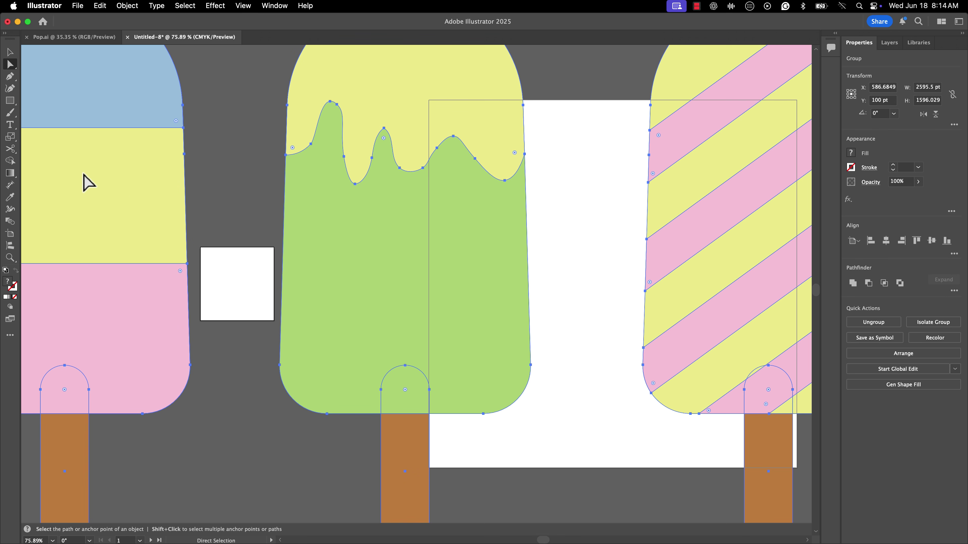
# Scale the pasted popsicle group down to about 227 × 125 pt and center it on the small artboard.
pyautogui.press('v')
pyautogui.moveTo(97, 126); pyautogui.dragTo(323, 264)
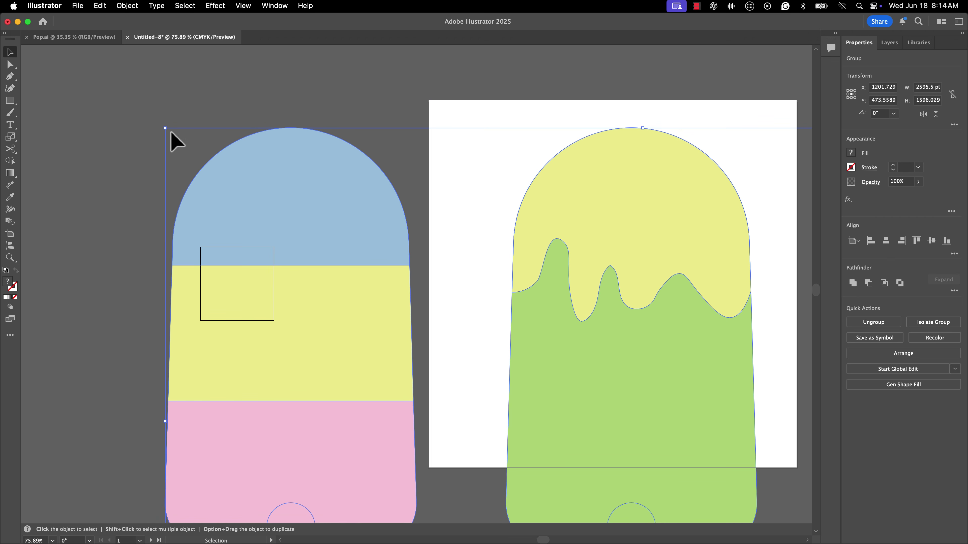
pyautogui.moveTo(166, 129); pyautogui.dragTo(228, 156)
pyautogui.moveTo(171, 119); pyautogui.dragTo(231, 282)
# Ungroup the artwork on the small artboard into three separate popsicles.
pyautogui.press('z')
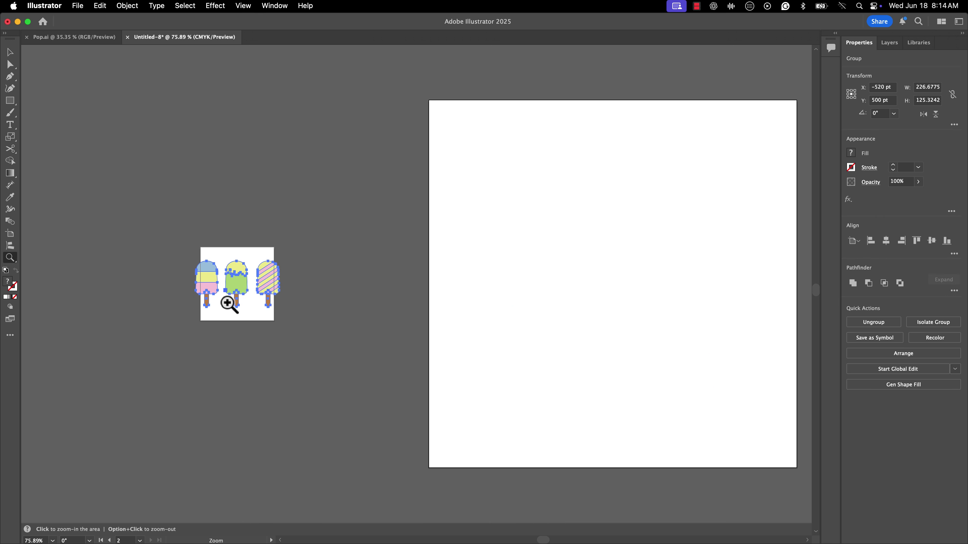
pyautogui.click(229, 276)
pyautogui.click(425, 305)
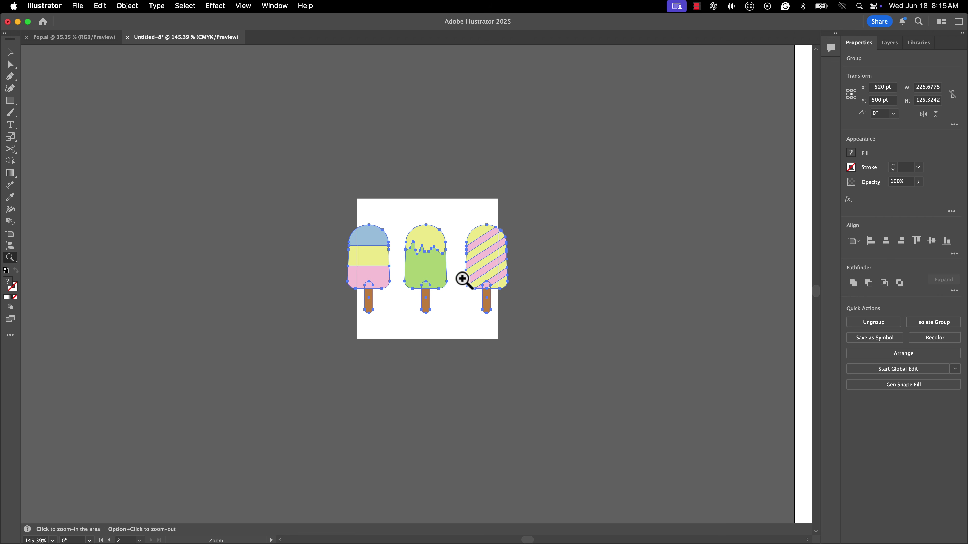
pyautogui.click(443, 280)
pyautogui.click(445, 279)
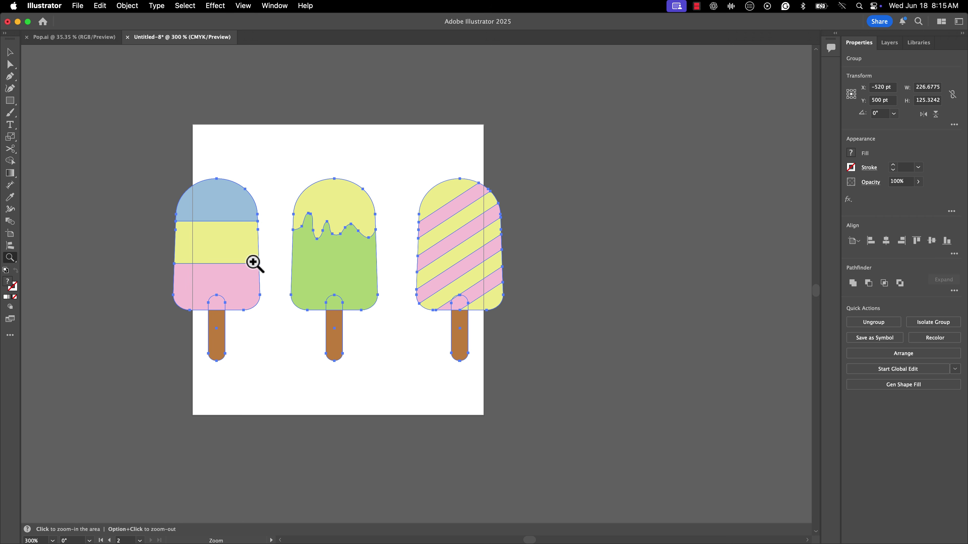
pyautogui.press('v')
pyautogui.click(280, 150)
pyautogui.moveTo(193, 158); pyautogui.dragTo(274, 393)
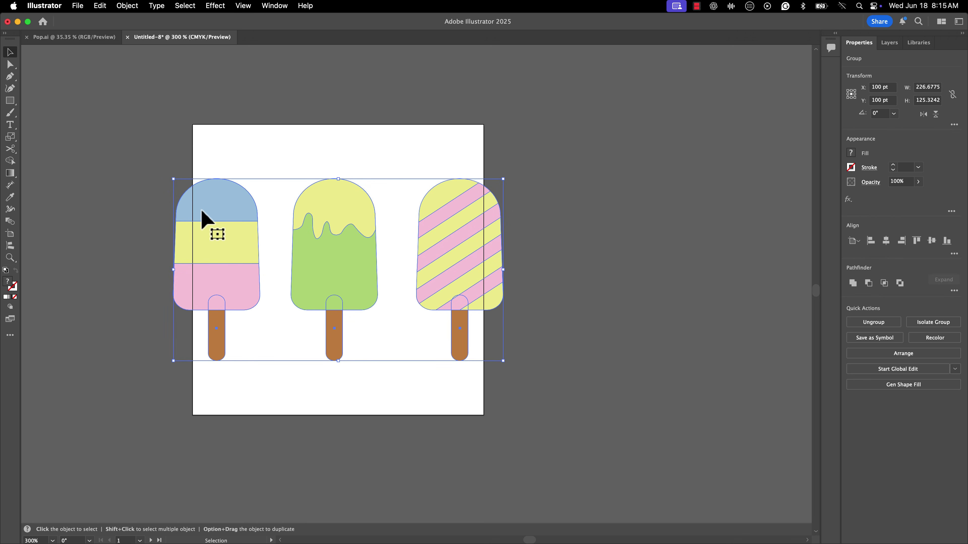
pyautogui.click(147, 199)
pyautogui.click(215, 209)
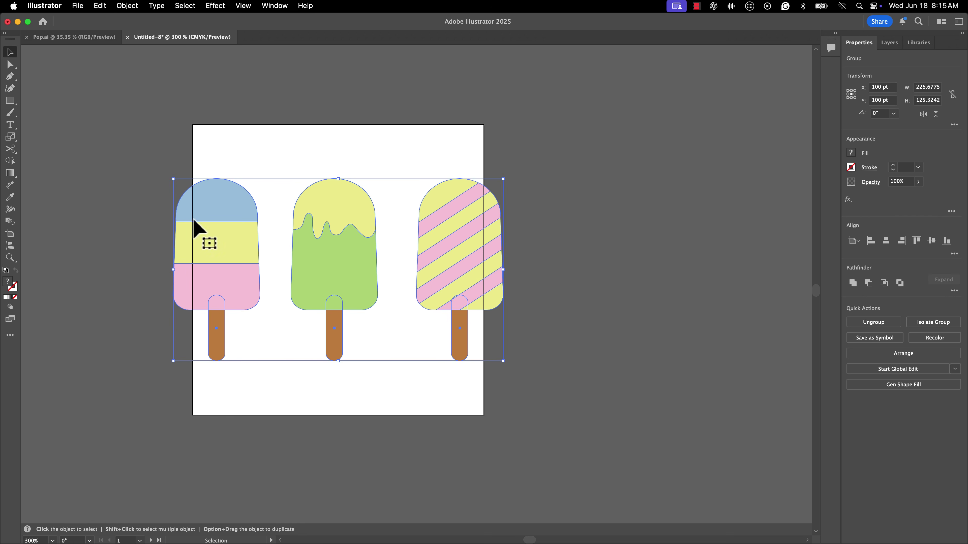
pyautogui.rightClick(215, 194)
pyautogui.click(253, 340)
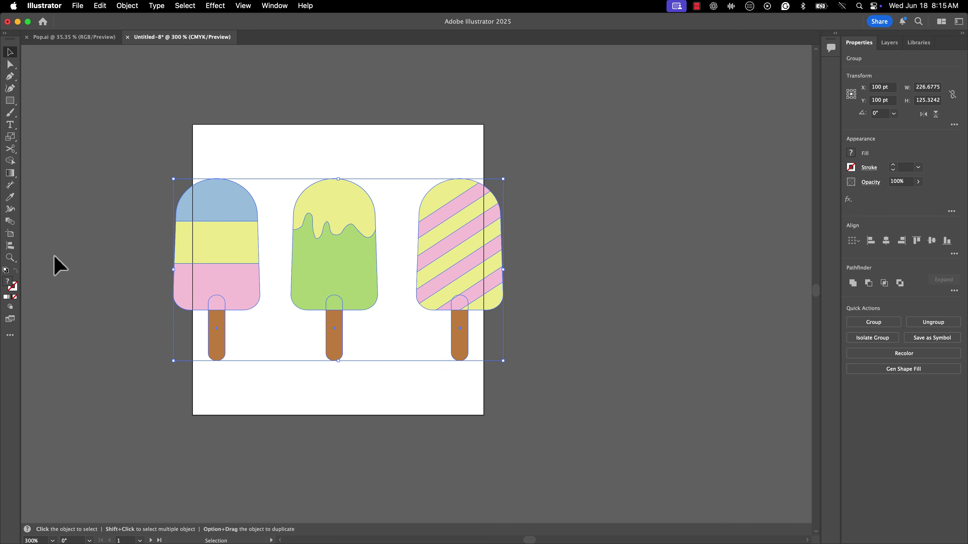
# Shrink the blue, yellow and pink popsicle, tilt it clockwise, and place it in the small artboard's upper-left corner.
pyautogui.click(56, 252)
pyautogui.click(225, 205)
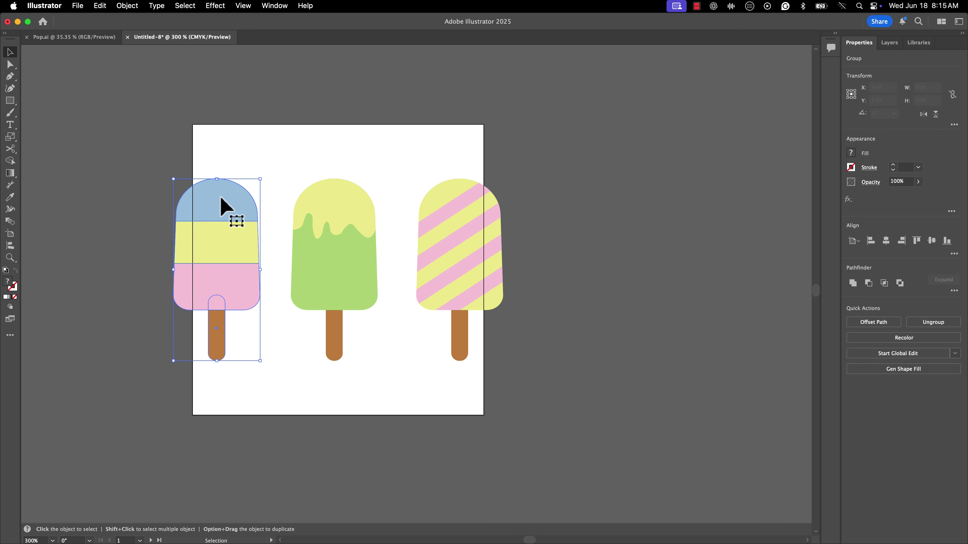
pyautogui.moveTo(225, 208); pyautogui.dragTo(271, 161)
# Scale the green dripping popsicle to about 13 × 28 pt, rotate it about 19°, and place it right of the tricolor popsicle.
pyautogui.click(303, 258)
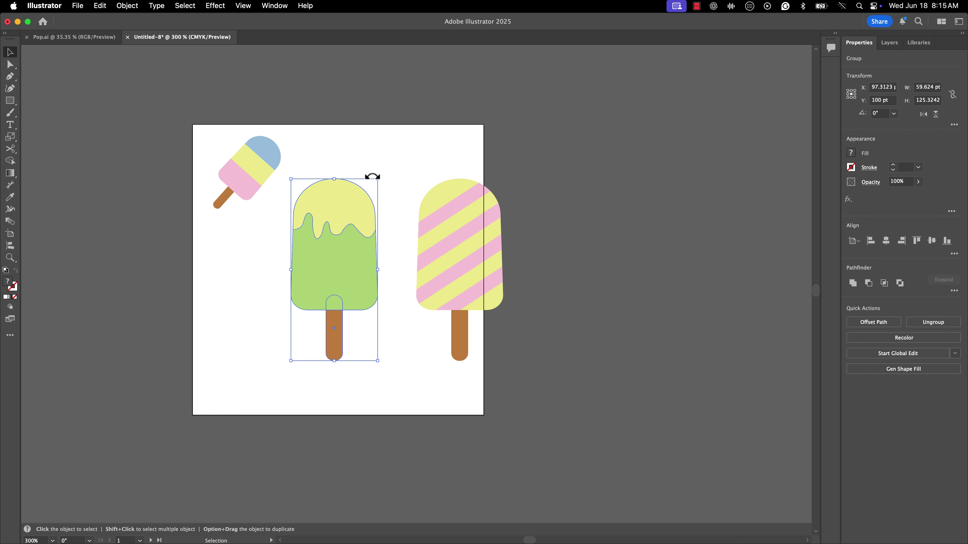
pyautogui.moveTo(379, 180); pyautogui.dragTo(323, 278)
pyautogui.moveTo(308, 329); pyautogui.dragTo(315, 188)
pyautogui.moveTo(325, 150); pyautogui.dragTo(313, 174)
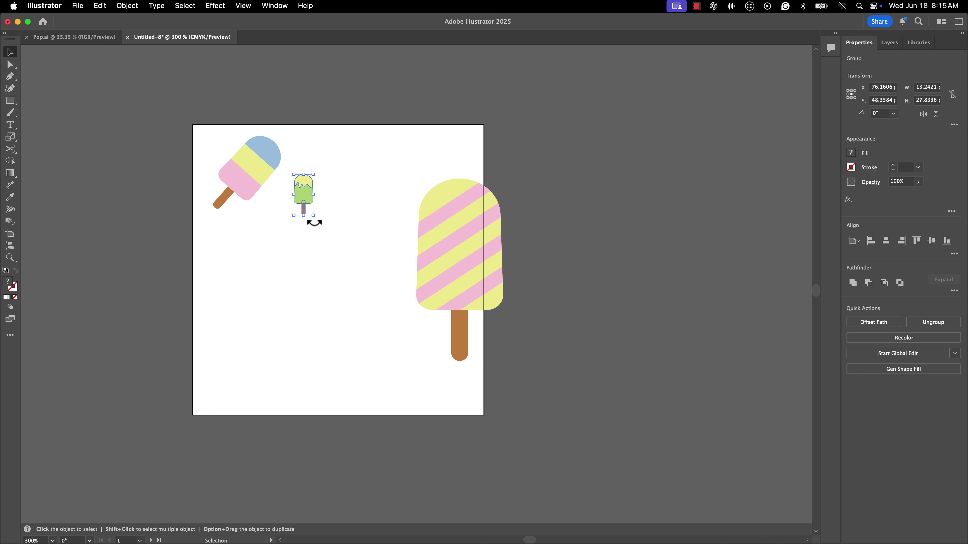
pyautogui.moveTo(315, 223); pyautogui.dragTo(324, 223)
pyautogui.moveTo(311, 190); pyautogui.dragTo(304, 160)
# Shrink the striped popsicle, rotate it about 29°, and place it just below the green popsicle.
pyautogui.moveTo(404, 162); pyautogui.dragTo(511, 409)
pyautogui.moveTo(443, 294); pyautogui.dragTo(272, 310)
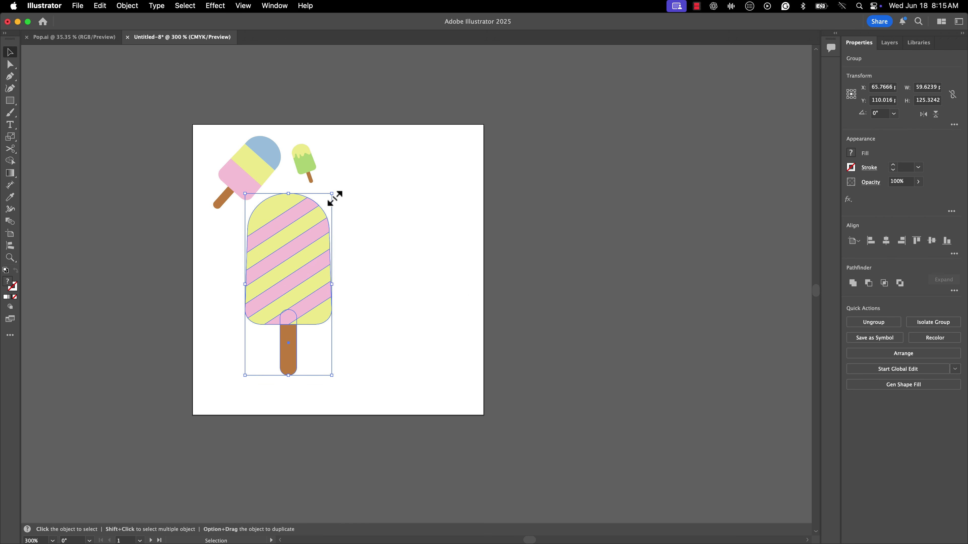
pyautogui.moveTo(332, 194); pyautogui.dragTo(338, 239)
pyautogui.moveTo(286, 198); pyautogui.dragTo(290, 196)
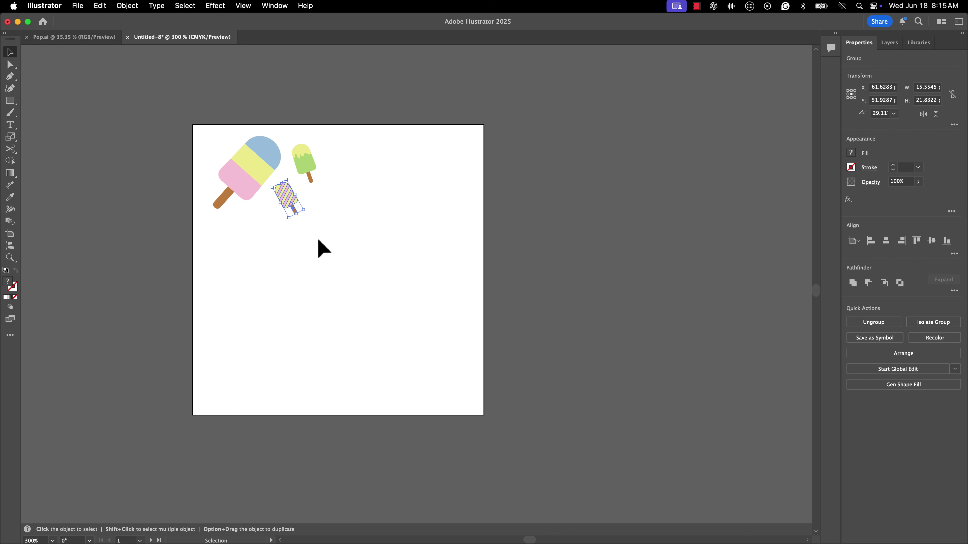
pyautogui.click(307, 167)
pyautogui.click(355, 176)
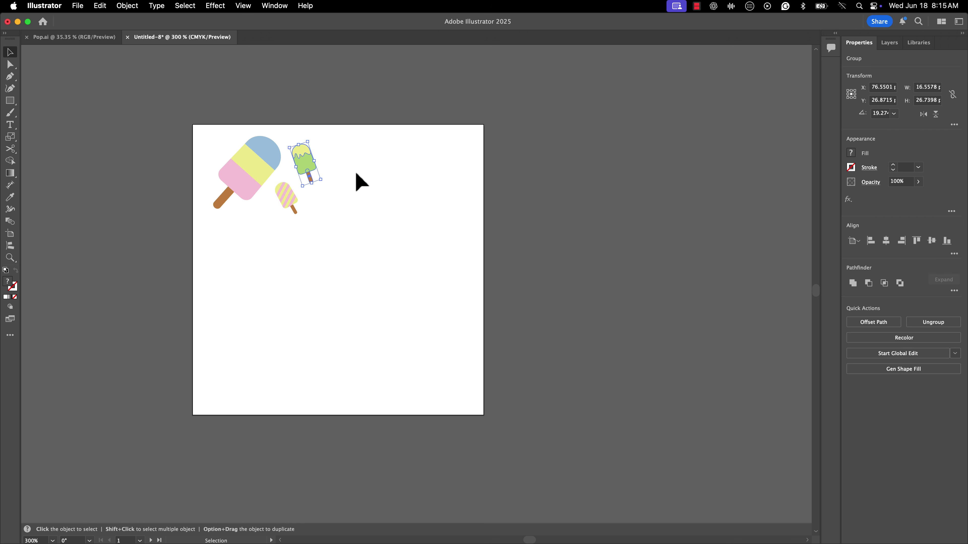
# Duplicate the green dripping popsicle, shrink and rotate the copy, and place it in the small artboard's upper-left corner.
pyautogui.click(307, 164)
pyautogui.moveTo(309, 169); pyautogui.dragTo(208, 145)
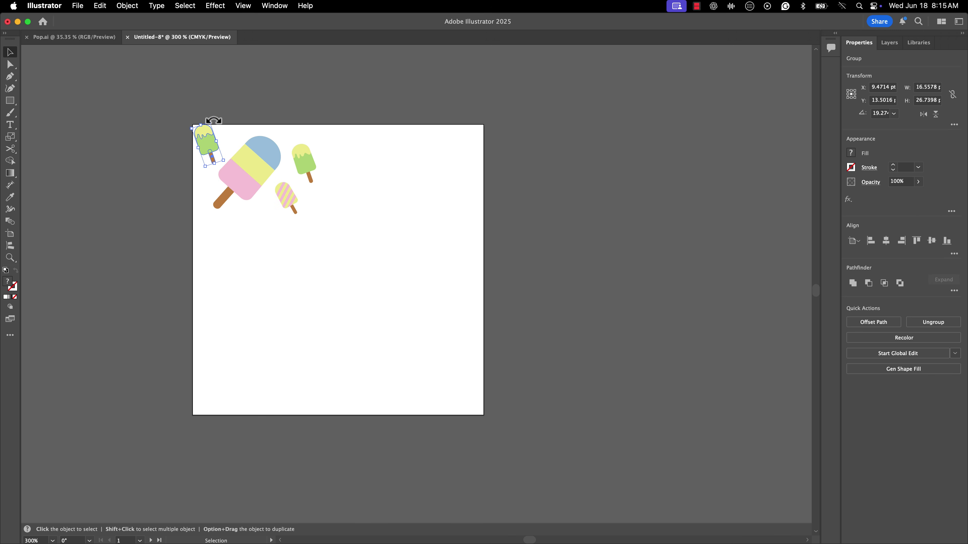
pyautogui.moveTo(233, 127); pyautogui.dragTo(231, 150)
pyautogui.click(385, 253)
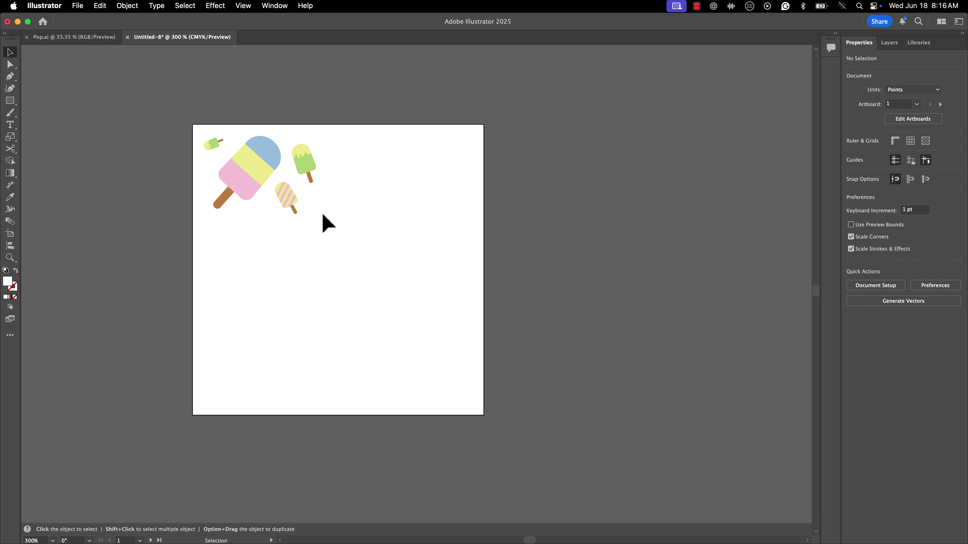
# Place a small tilted copy of the tricolor popsicle and a large rotated copy of the green popsicle in the artboard's lower-right area.
pyautogui.click(249, 185)
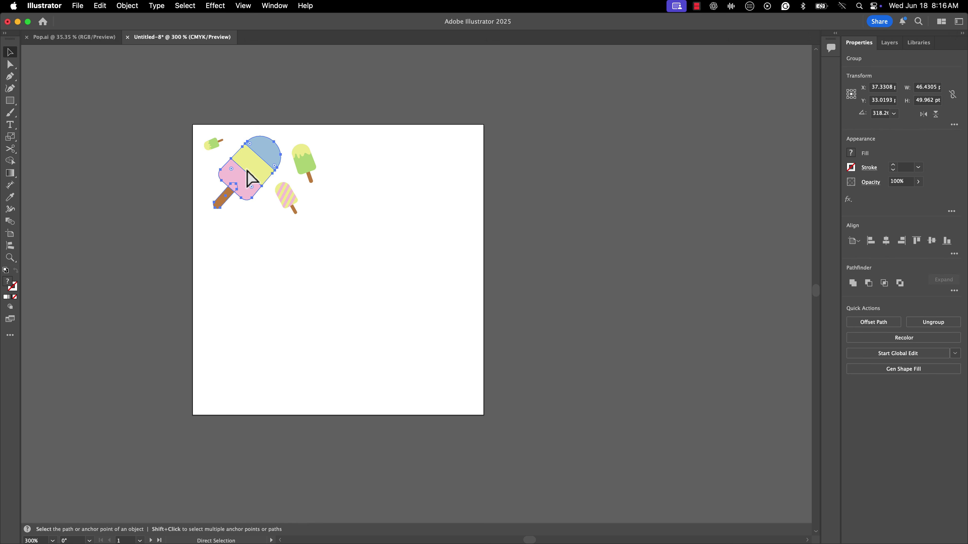
pyautogui.keyDown('alt'); pyautogui.moveTo(249, 173); pyautogui.dragTo(392, 285); pyautogui.keyUp('alt')
pyautogui.keyDown('alt'); pyautogui.moveTo(309, 169); pyautogui.dragTo(461, 244); pyautogui.keyUp('alt')
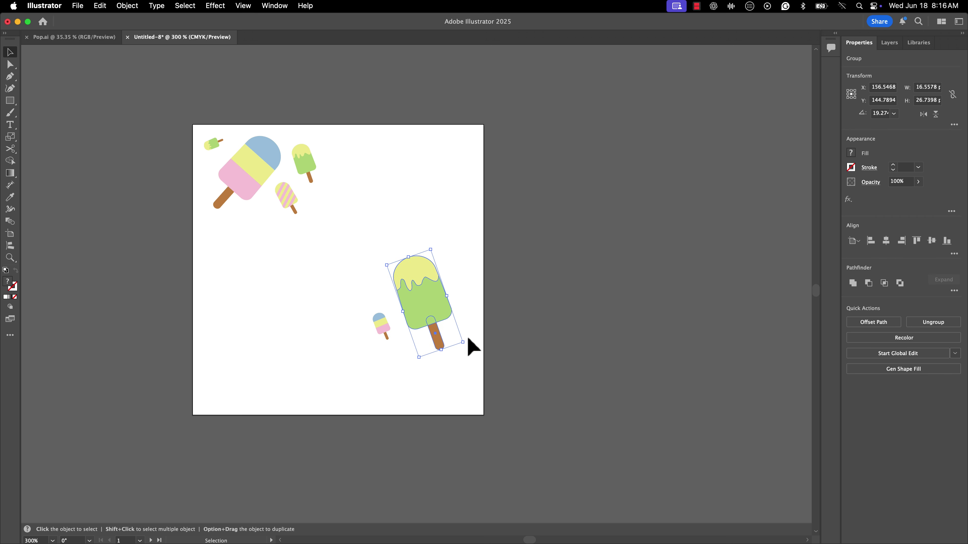
pyautogui.moveTo(428, 303); pyautogui.dragTo(434, 353)
pyautogui.moveTo(435, 296); pyautogui.dragTo(469, 313)
pyautogui.click(383, 329)
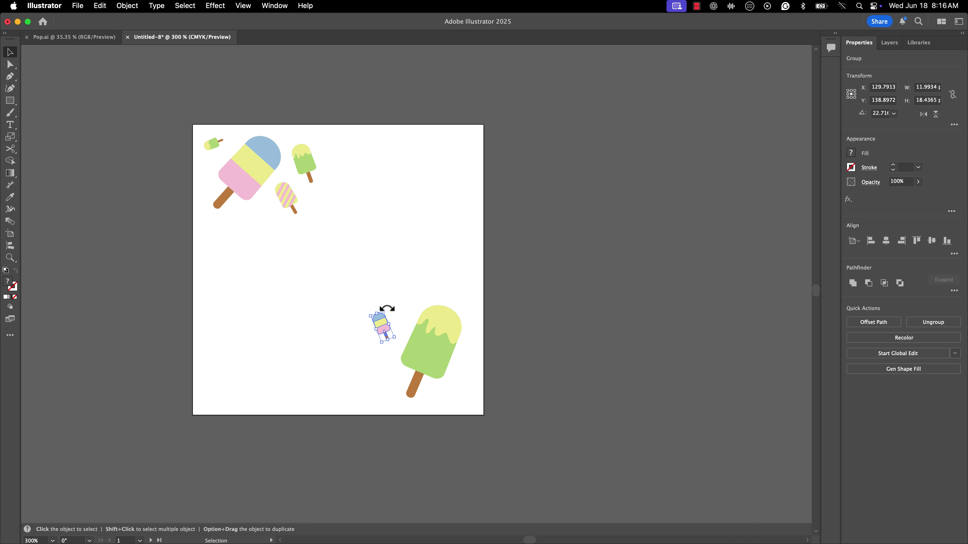
pyautogui.moveTo(383, 310); pyautogui.dragTo(395, 327)
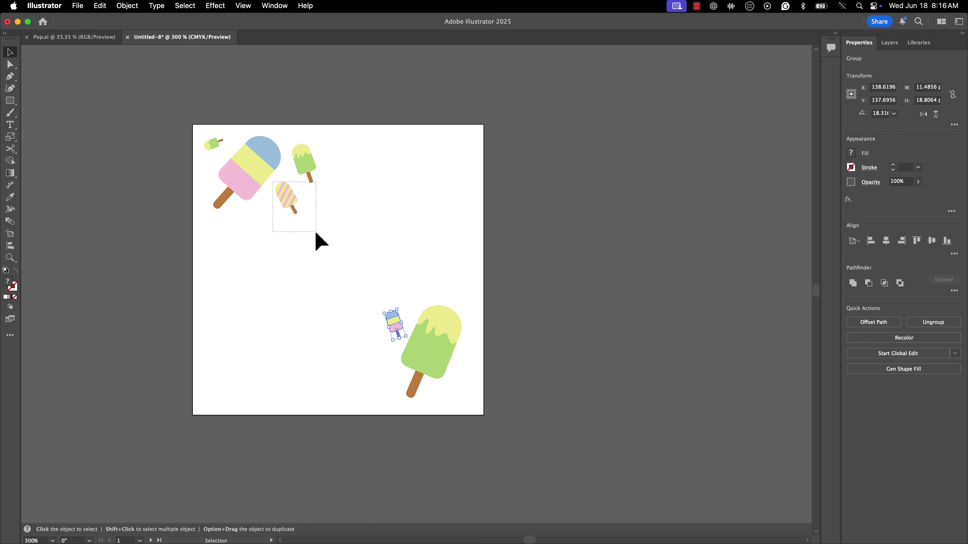
# Place a striped popsicle copy of about 39 × 55 pt above the small tricolor one, and a second, rotated copy near the artboard's upper-right corner.
pyautogui.click(285, 204)
pyautogui.moveTo(296, 206); pyautogui.dragTo(425, 209)
pyautogui.moveTo(421, 253); pyautogui.dragTo(395, 268)
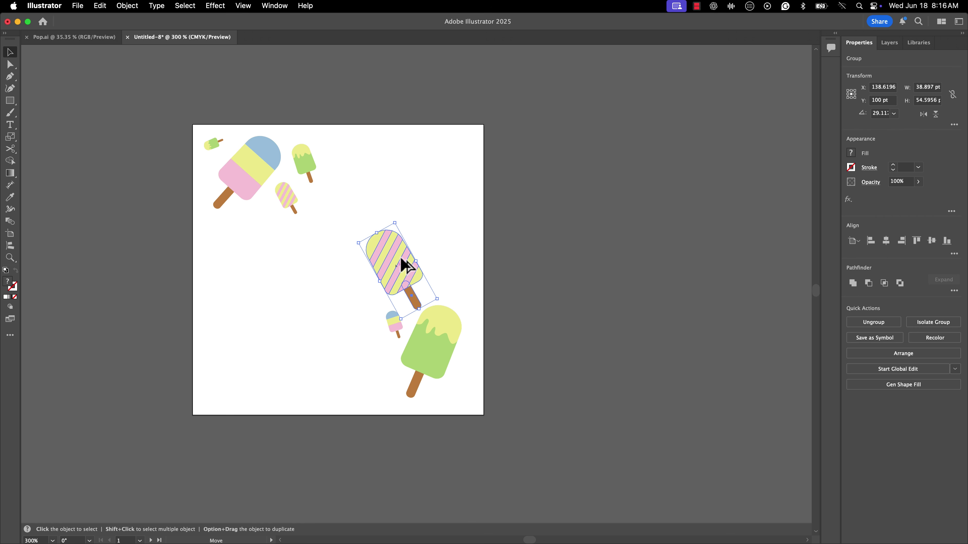
pyautogui.moveTo(402, 263); pyautogui.dragTo(439, 173)
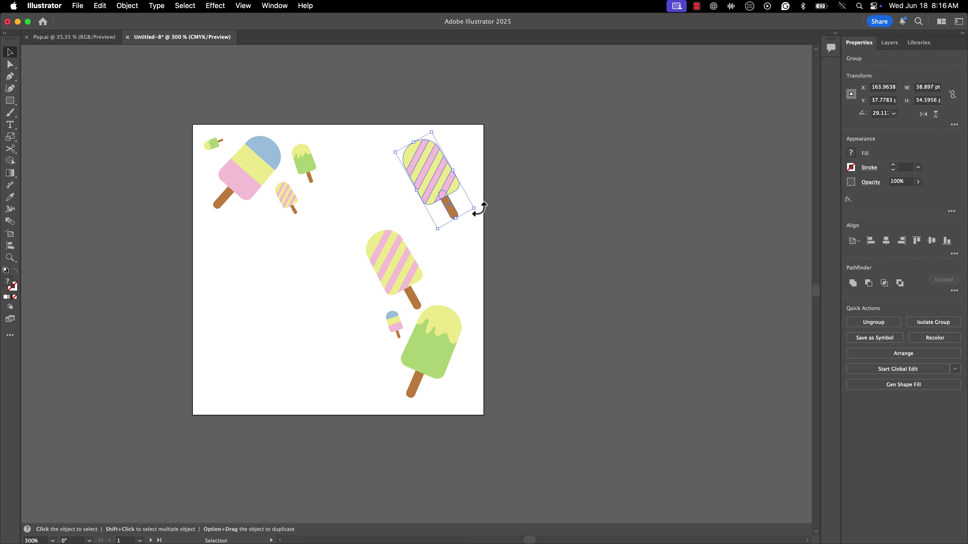
pyautogui.moveTo(479, 209); pyautogui.dragTo(413, 228)
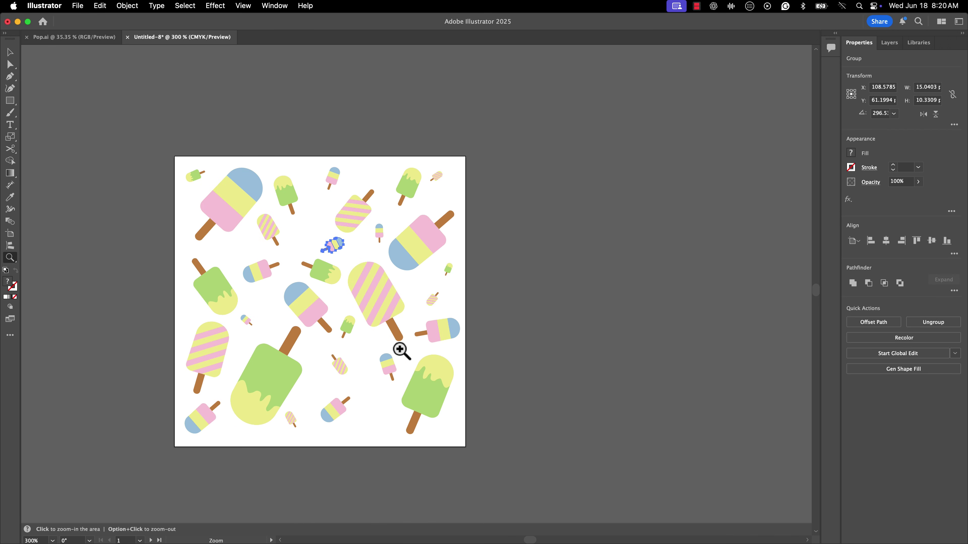
# Recolor the green body of the large upside-down dripping popsicle to chocolate brown.
pyautogui.hscroll(-3, 458, 337)
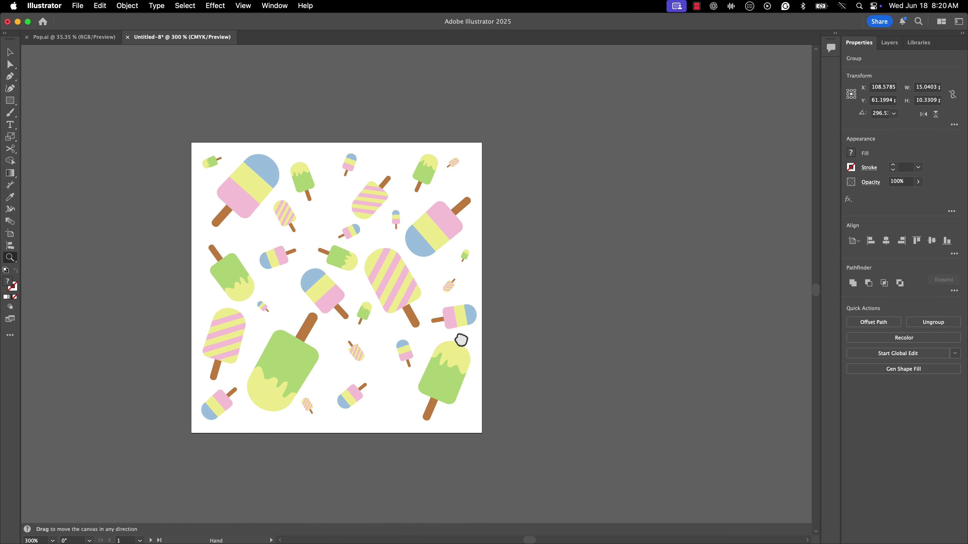
pyautogui.click(10, 52)
pyautogui.press('super+shift+a')
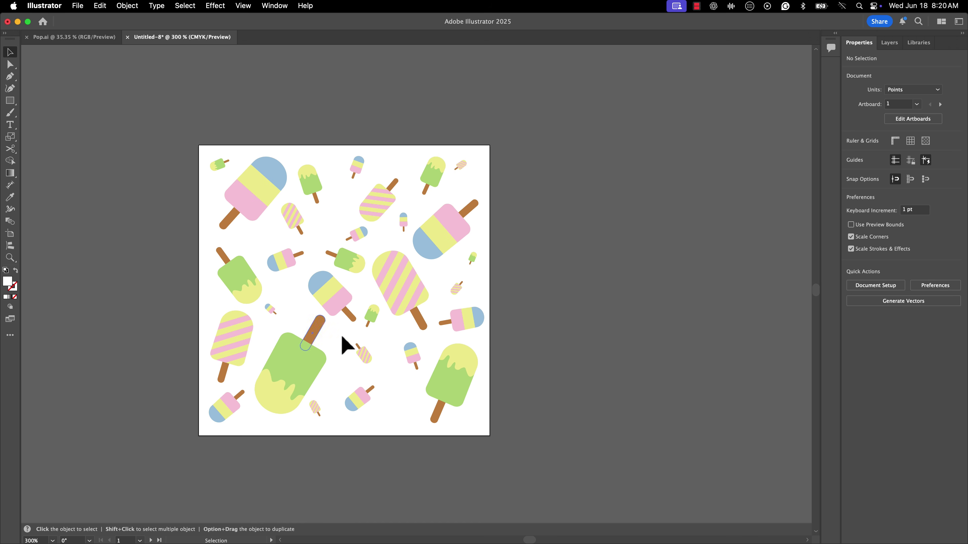
pyautogui.click(294, 366)
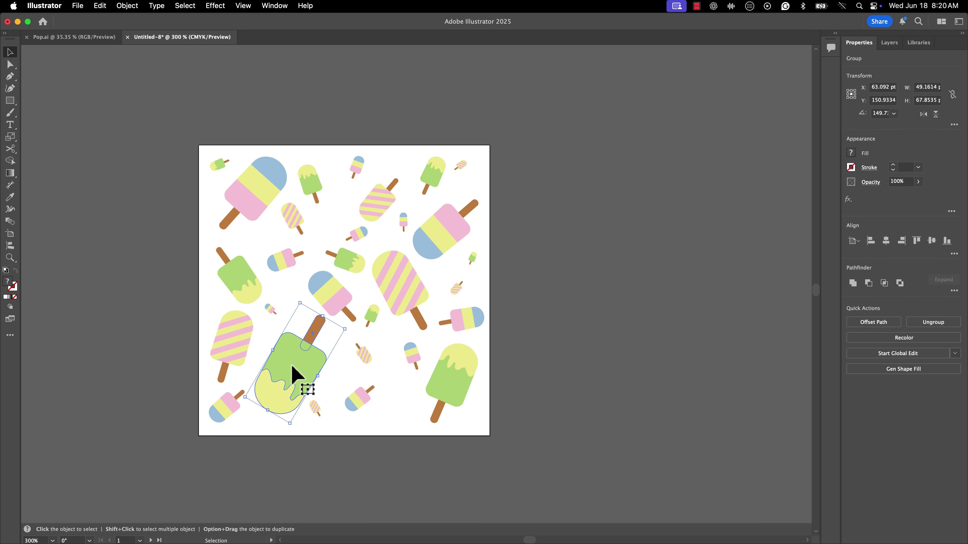
pyautogui.press('a')
pyautogui.click(339, 395)
pyautogui.click(302, 372)
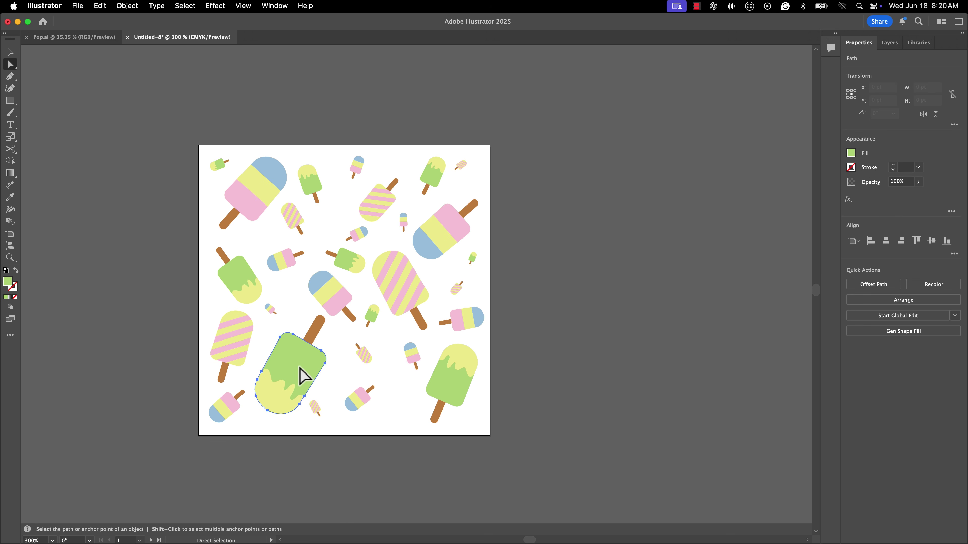
pyautogui.doubleClick(10, 285)
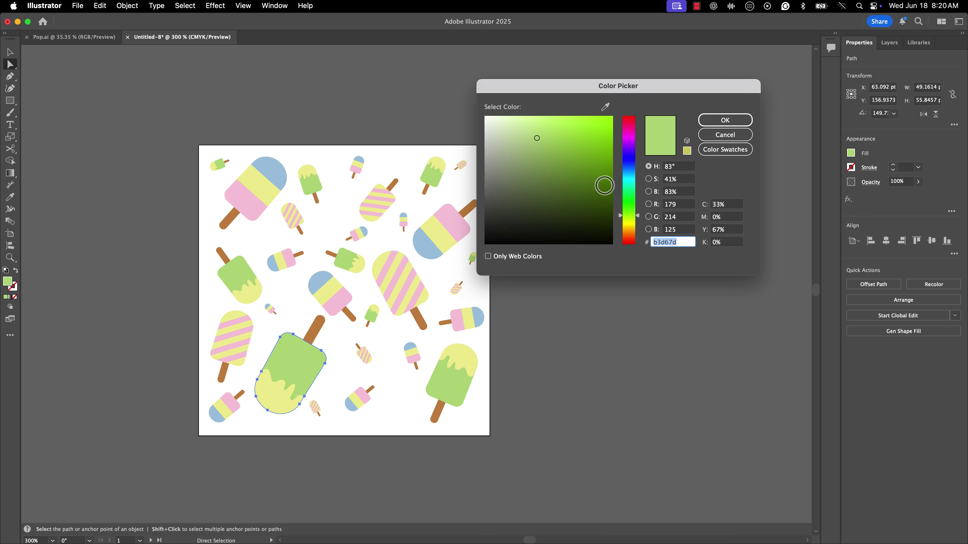
pyautogui.write('699b12')
pyautogui.moveTo(634, 199); pyautogui.dragTo(635, 240)
pyautogui.click(723, 125)
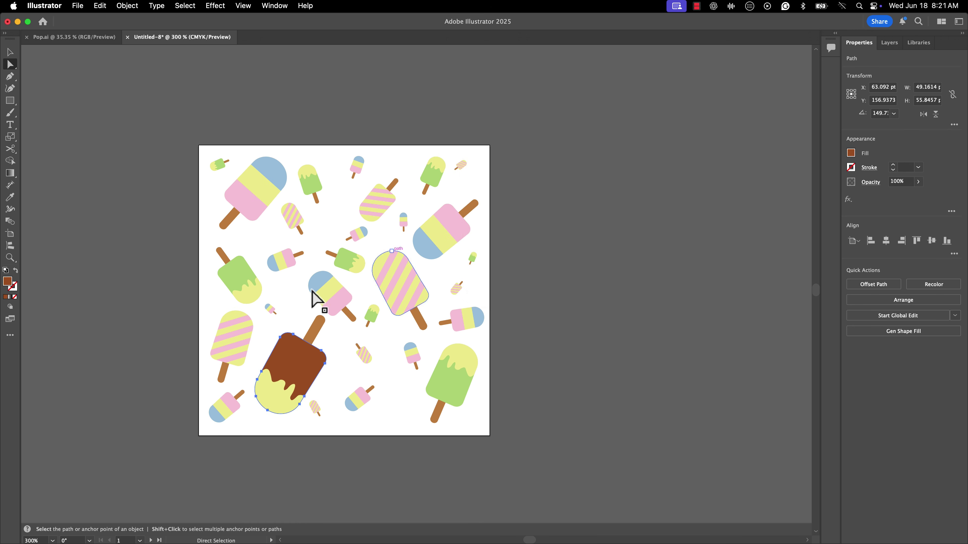
# Recolor the yellow middle band of the upper-left tricolor popsicle to purple c796ed.
pyautogui.click(441, 241)
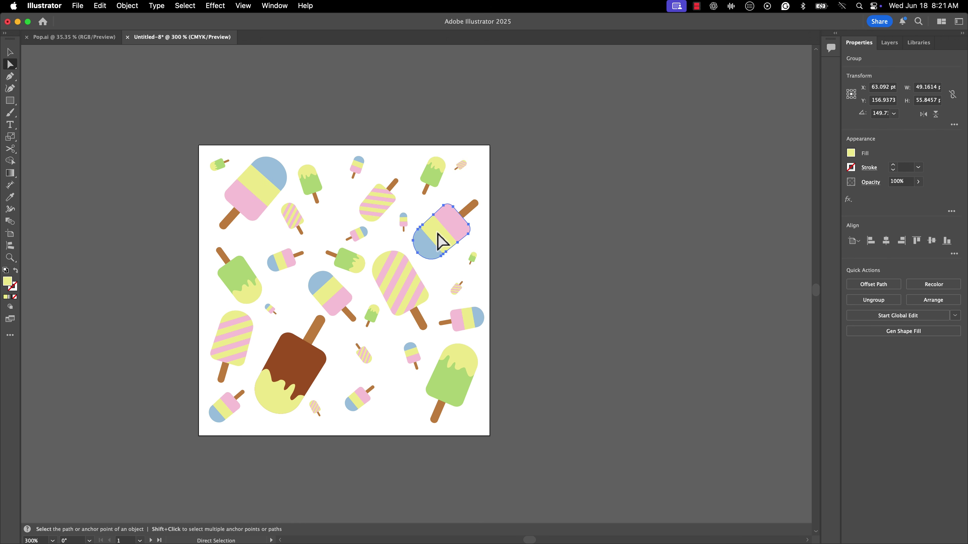
pyautogui.click(253, 193)
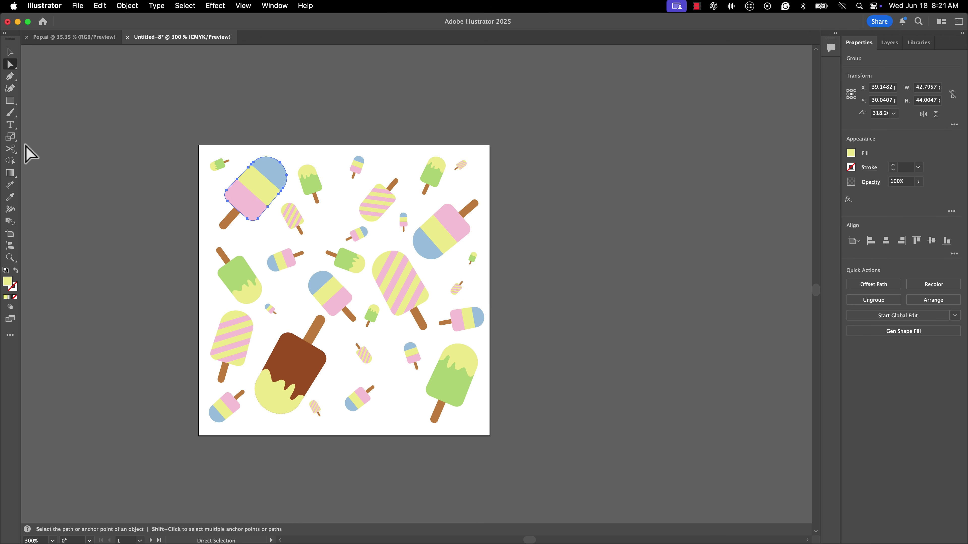
pyautogui.doubleClick(7, 282)
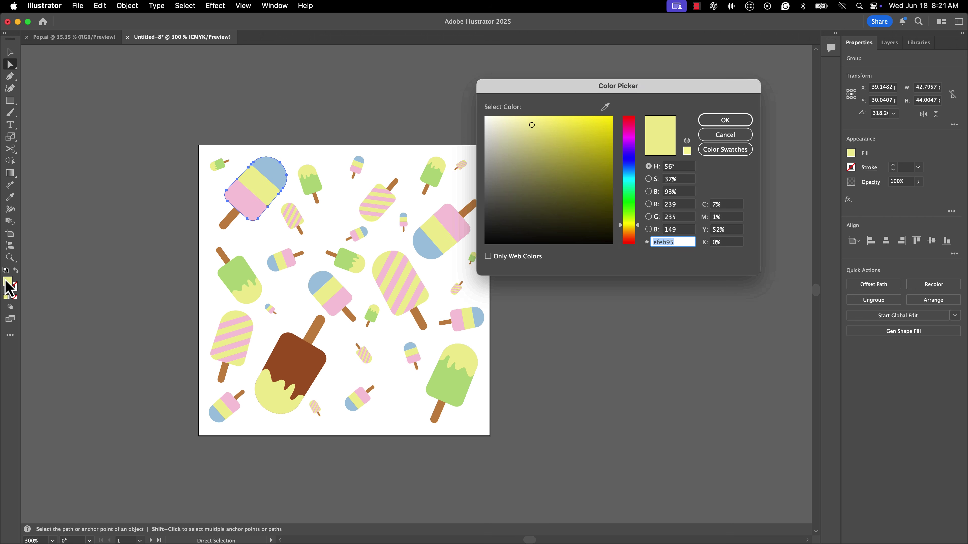
pyautogui.moveTo(629, 191); pyautogui.dragTo(628, 147)
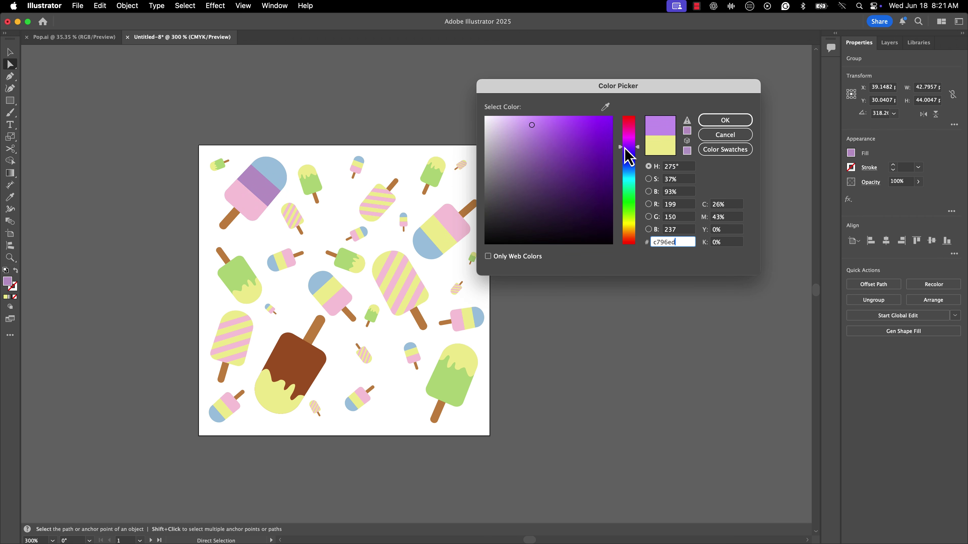
pyautogui.click(724, 121)
# Select the pink stripes of the large striped popsicle near the center and recolor them deep magenta.
pyautogui.click(400, 296)
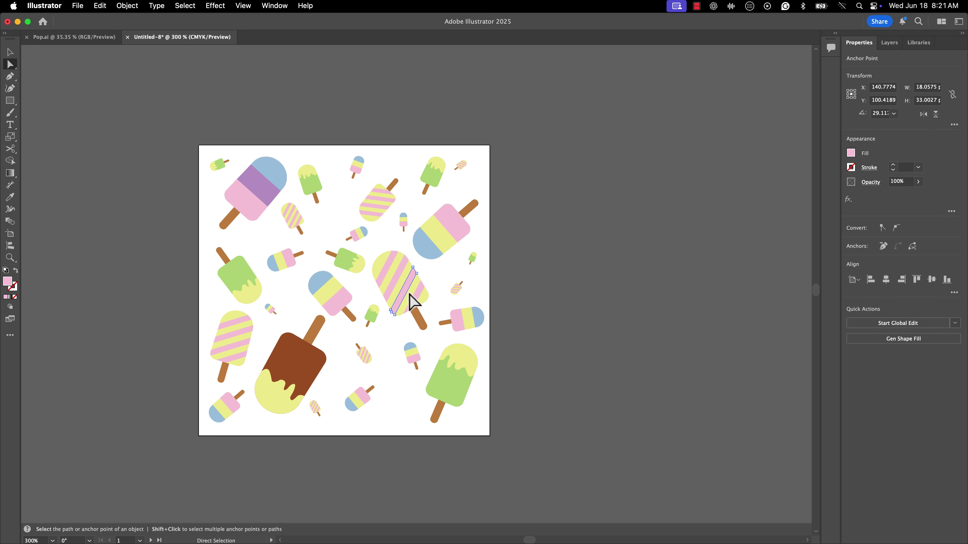
pyautogui.keyDown('shift'); pyautogui.click(395, 288); pyautogui.keyUp('shift')
pyautogui.keyDown('shift'); pyautogui.click(376, 276); pyautogui.keyUp('shift')
pyautogui.keyDown('shift'); pyautogui.click(389, 277); pyautogui.keyUp('shift')
pyautogui.keyDown('shift'); pyautogui.click(416, 302); pyautogui.keyUp('shift')
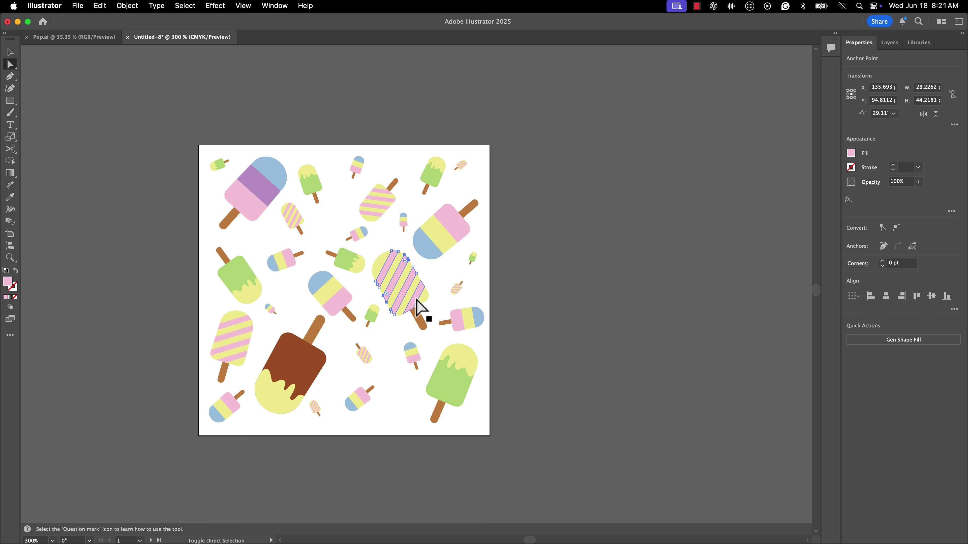
pyautogui.keyDown('shift'); pyautogui.click(417, 300); pyautogui.keyUp('shift')
pyautogui.doubleClick(9, 285)
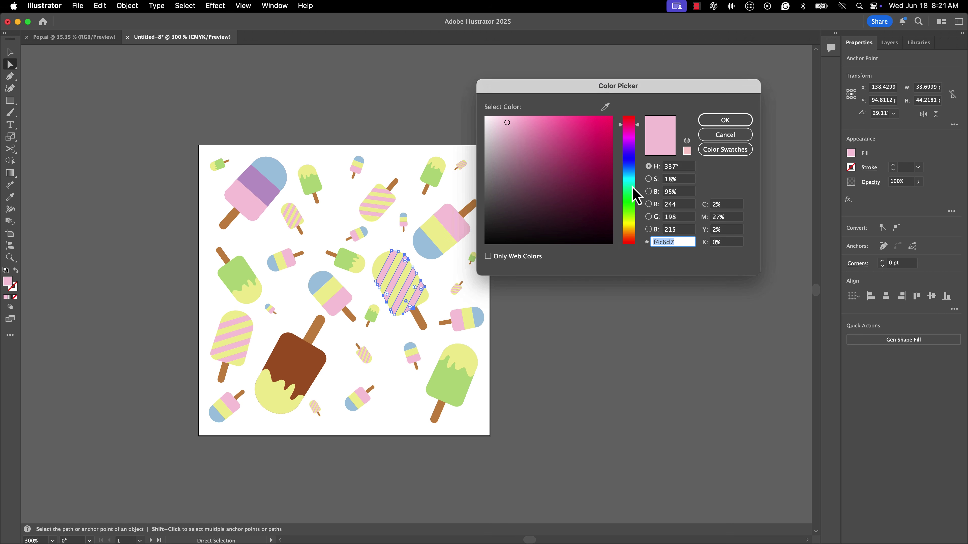
pyautogui.click(594, 144)
pyautogui.click(722, 121)
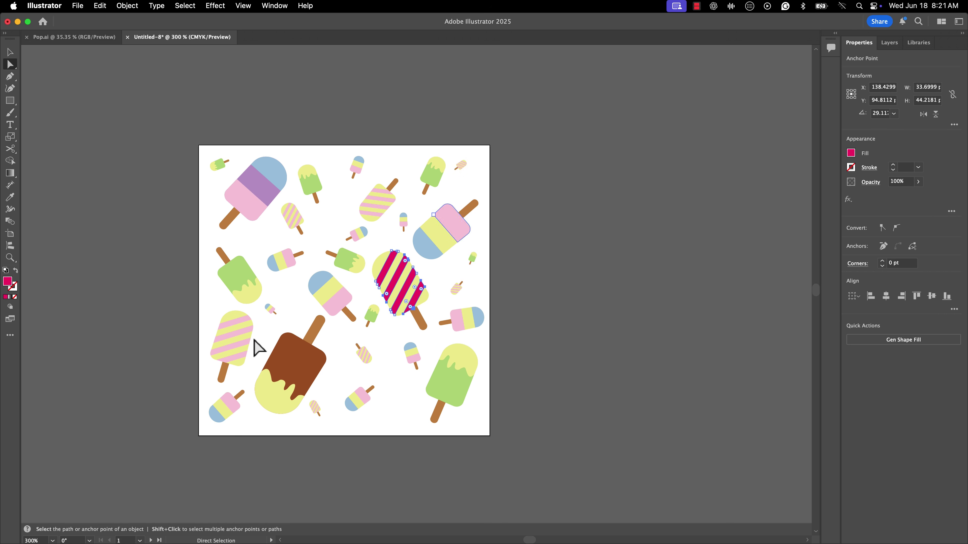
# Recolor two of the pink stripes on the striped popsicle at the artboard's left edge to deep pink e21367.
pyautogui.click(242, 326)
pyautogui.keyDown('shift'); pyautogui.click(238, 349); pyautogui.keyUp('shift')
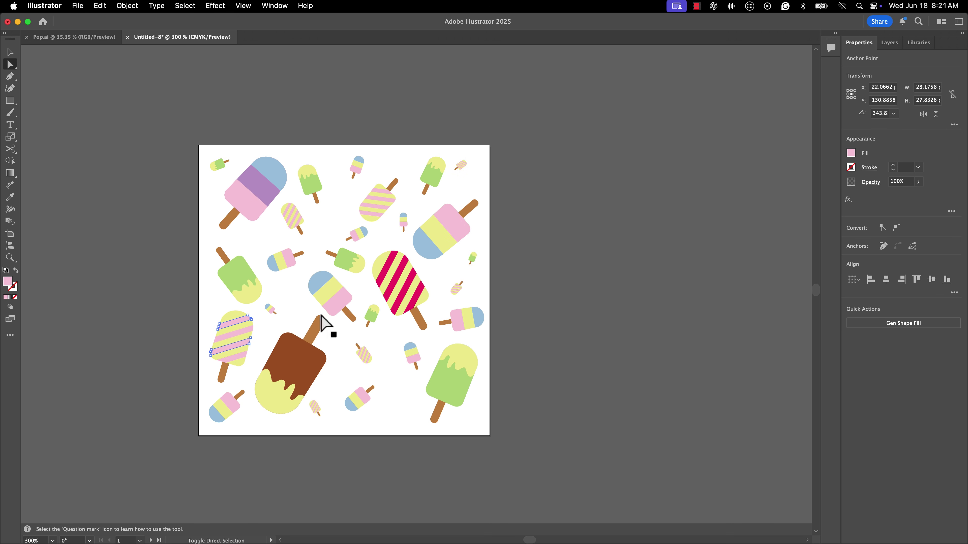
pyautogui.doubleClick(8, 284)
pyautogui.click(611, 149)
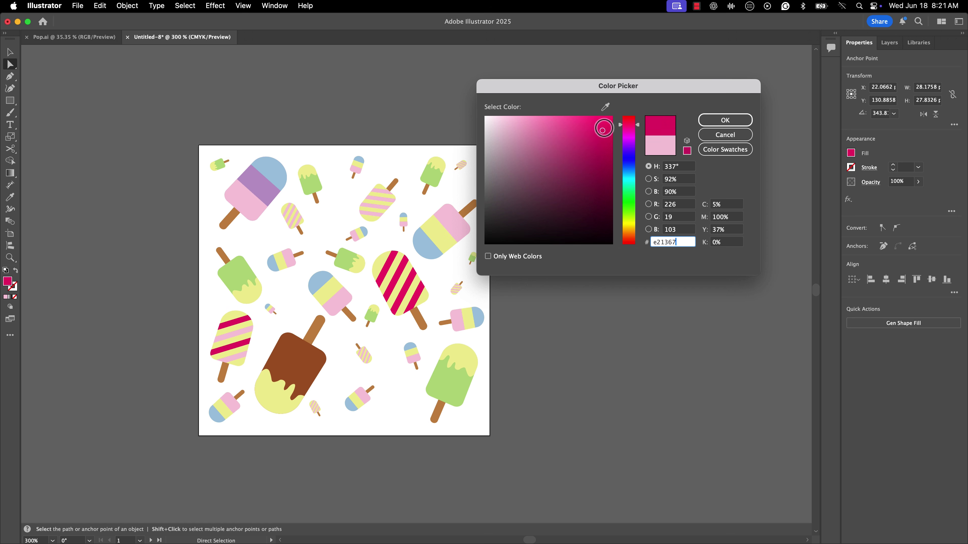
pyautogui.click(726, 121)
pyautogui.click(610, 397)
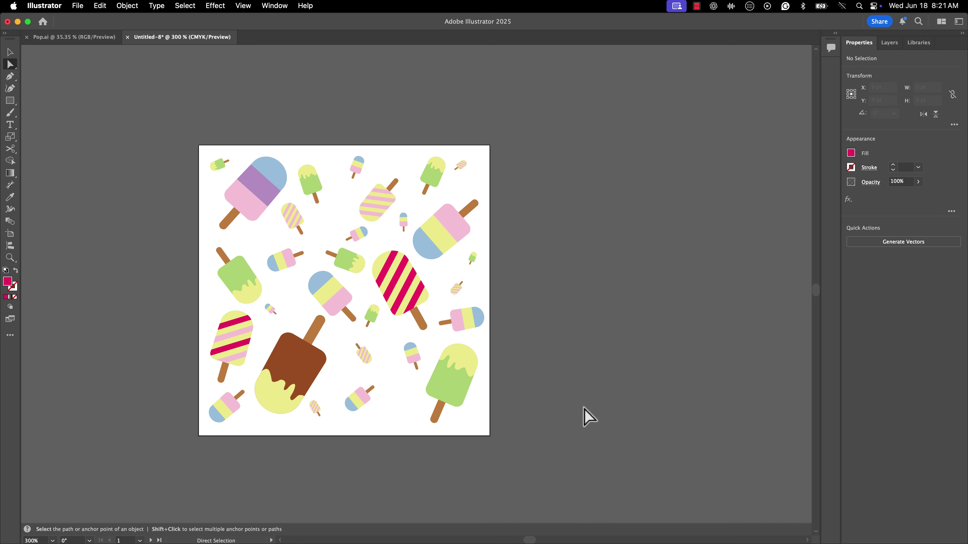
# Select all the popsicle artwork and scale it to about 198 × 200 pt so it fills the small artboard.
pyautogui.press('z')
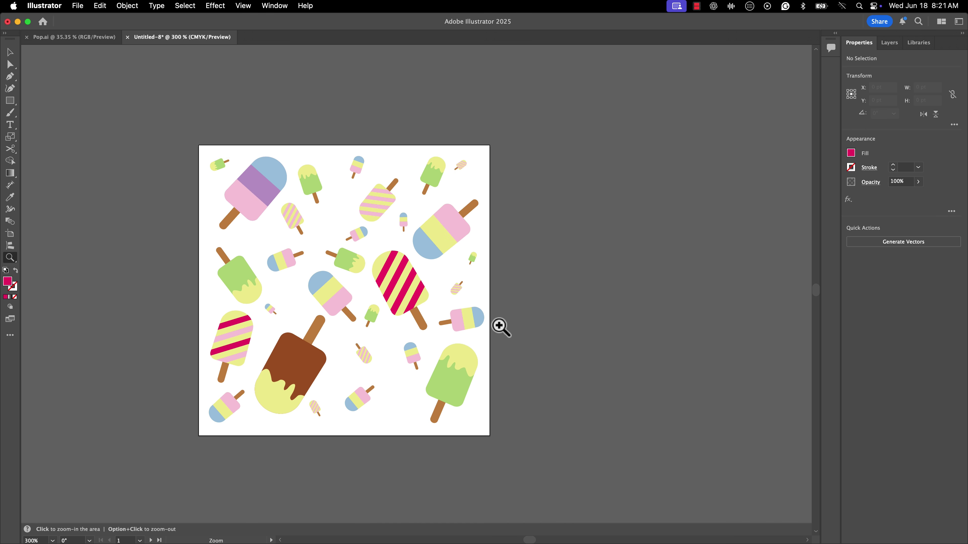
pyautogui.keyDown('alt'); pyautogui.click(602, 316); pyautogui.keyUp('alt')
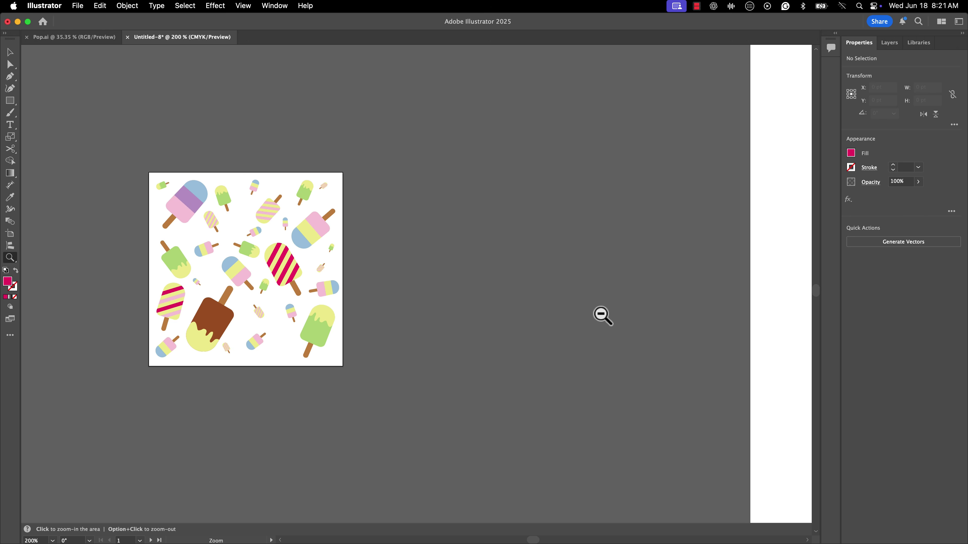
pyautogui.keyDown('alt'); pyautogui.click(335, 298); pyautogui.keyUp('alt')
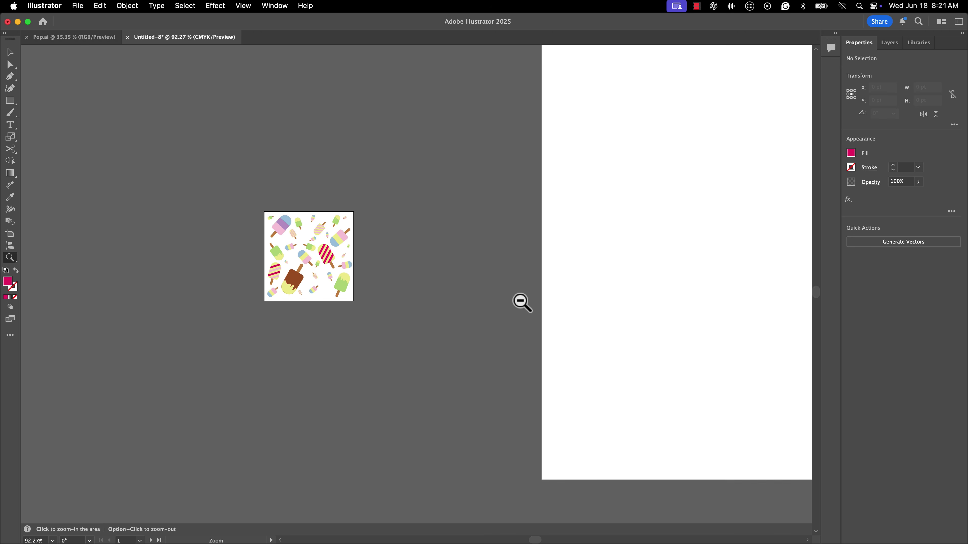
pyautogui.keyDown('alt'); pyautogui.click(520, 303); pyautogui.keyUp('alt')
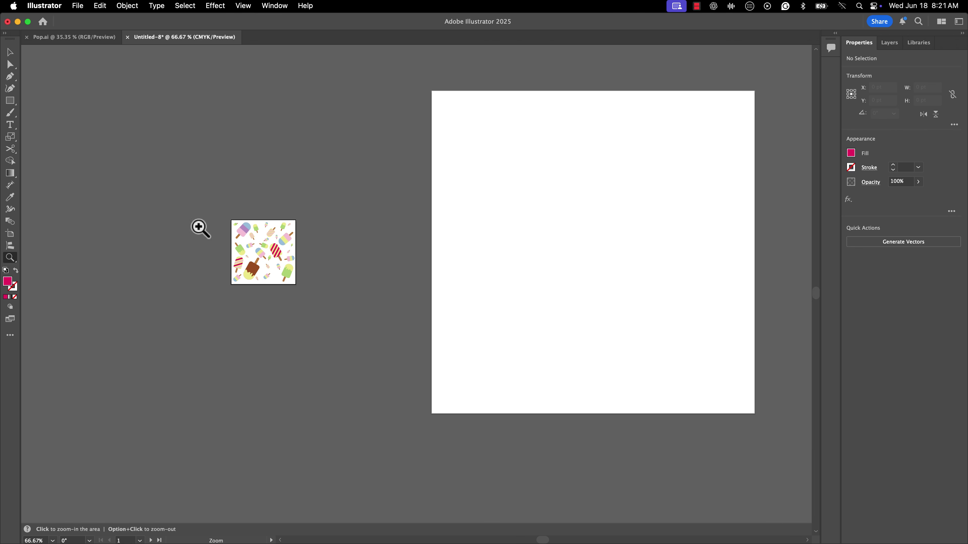
pyautogui.moveTo(337, 324); pyautogui.dragTo(246, 339)
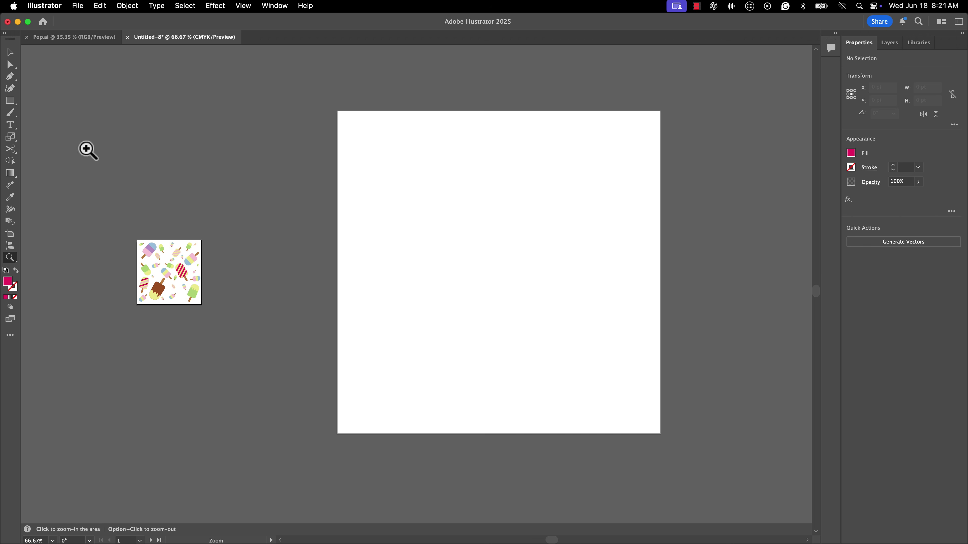
pyautogui.click(9, 52)
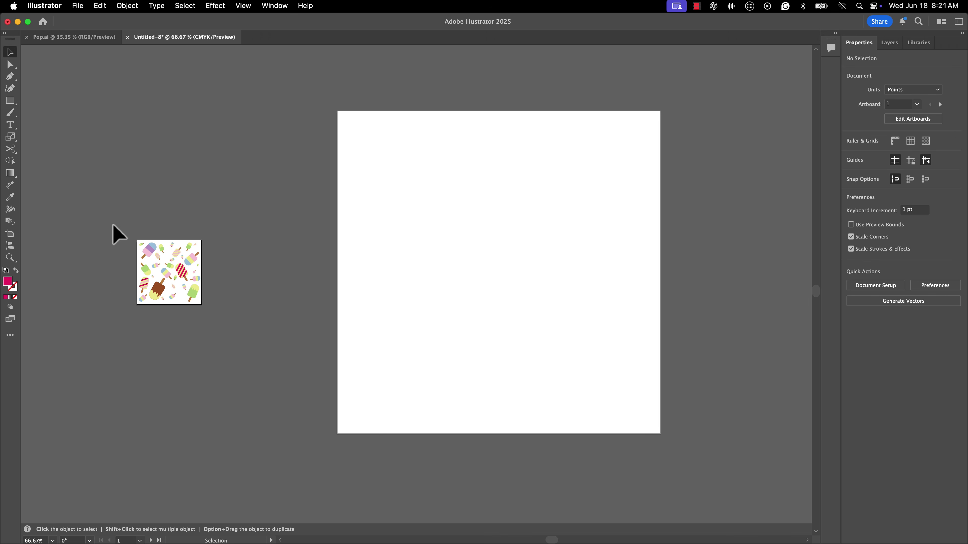
pyautogui.press('super+a')
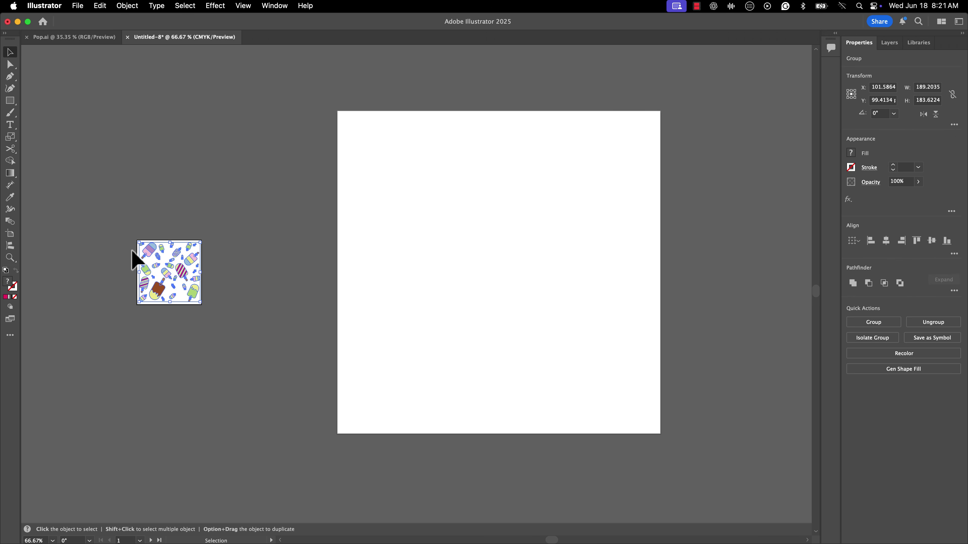
pyautogui.moveTo(139, 242); pyautogui.dragTo(135, 236)
pyautogui.moveTo(201, 305); pyautogui.dragTo(202, 305)
pyautogui.moveTo(135, 273); pyautogui.dragTo(138, 274)
# Stretch the popsicle artwork's left edge to the small artboard's edge so the group measures 200 × 200 pt.
pyautogui.press('z')
pyautogui.click(139, 274)
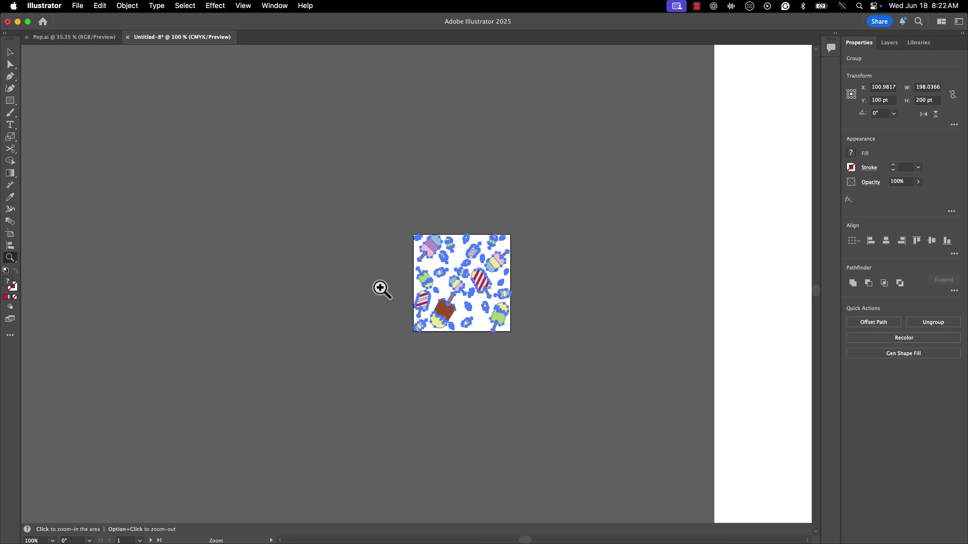
pyautogui.click(513, 294)
pyautogui.click(513, 294)
pyautogui.press('v')
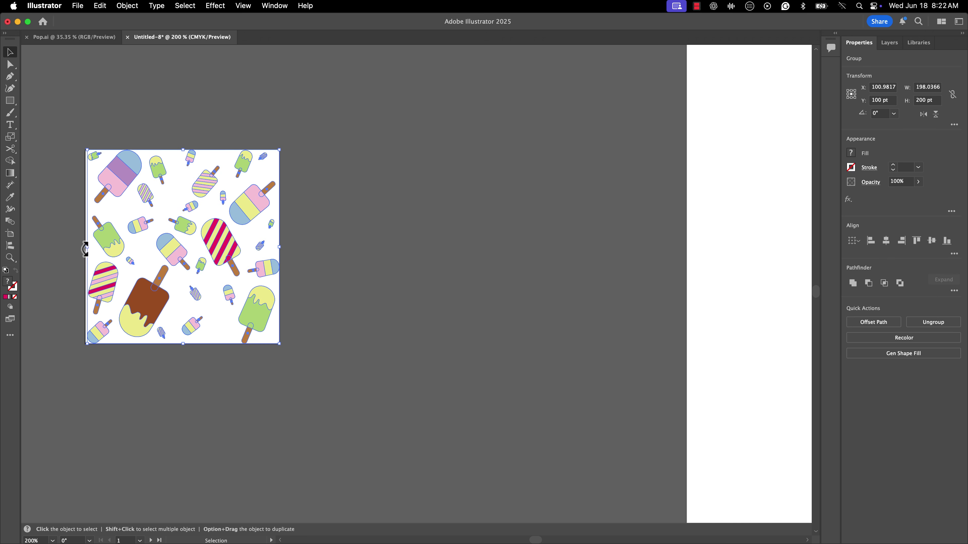
pyautogui.moveTo(88, 248); pyautogui.dragTo(85, 249)
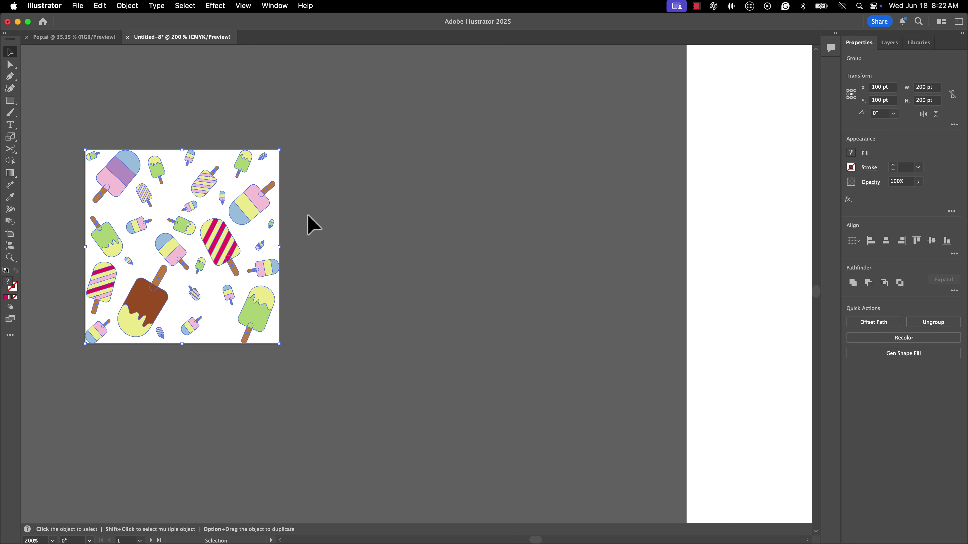
# Make a new pattern from the selected popsicle artwork and dismiss the notice about the added swatch.
pyautogui.press('z')
pyautogui.keyDown('alt'); pyautogui.click(382, 238); pyautogui.keyUp('alt')
pyautogui.keyDown('alt'); pyautogui.click(461, 336); pyautogui.keyUp('alt')
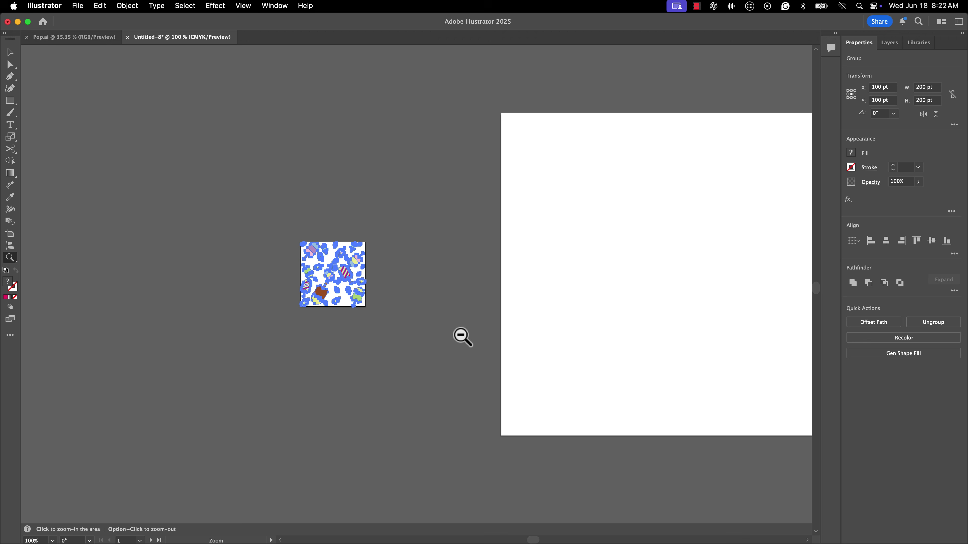
pyautogui.click(127, 5)
pyautogui.moveTo(155, 339)
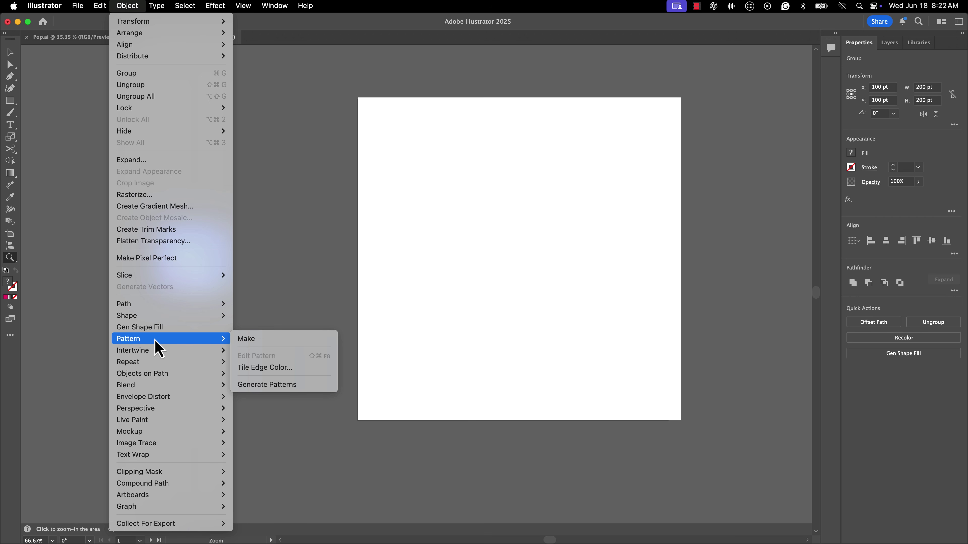
pyautogui.click(256, 344)
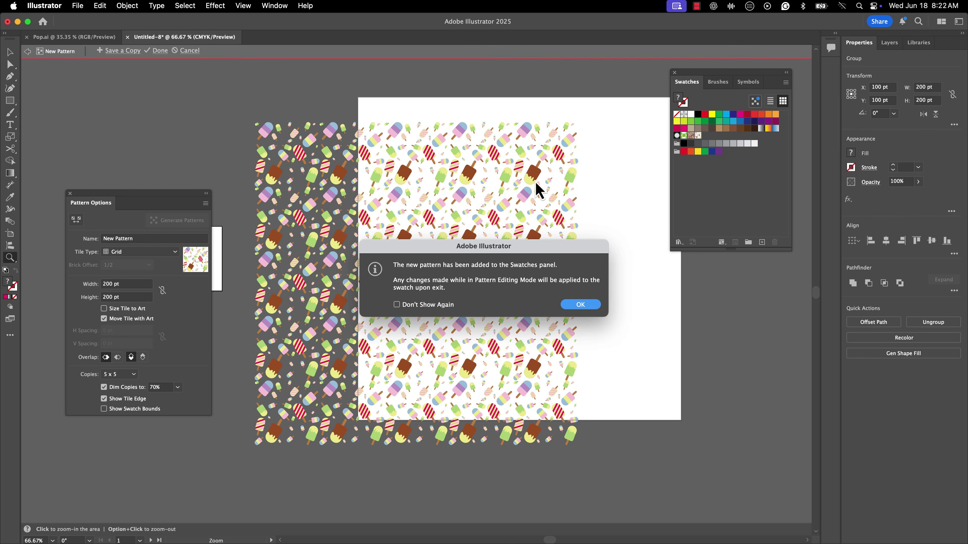
pyautogui.click(578, 305)
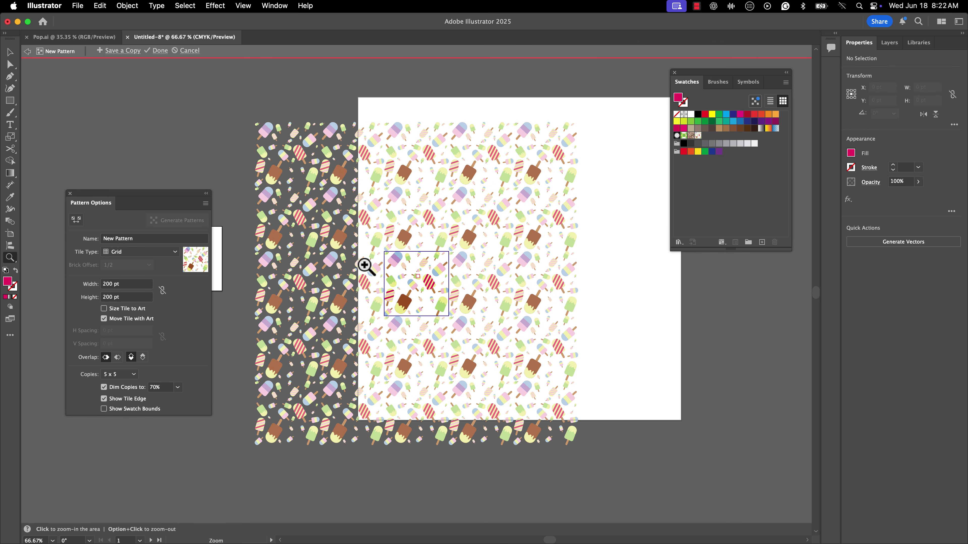
# Try 1 x 1, 3 x 3, 7 x 7 and 9 x 9 copies in the pattern preview and return to 5 x 5.
pyautogui.click(134, 375)
pyautogui.click(132, 385)
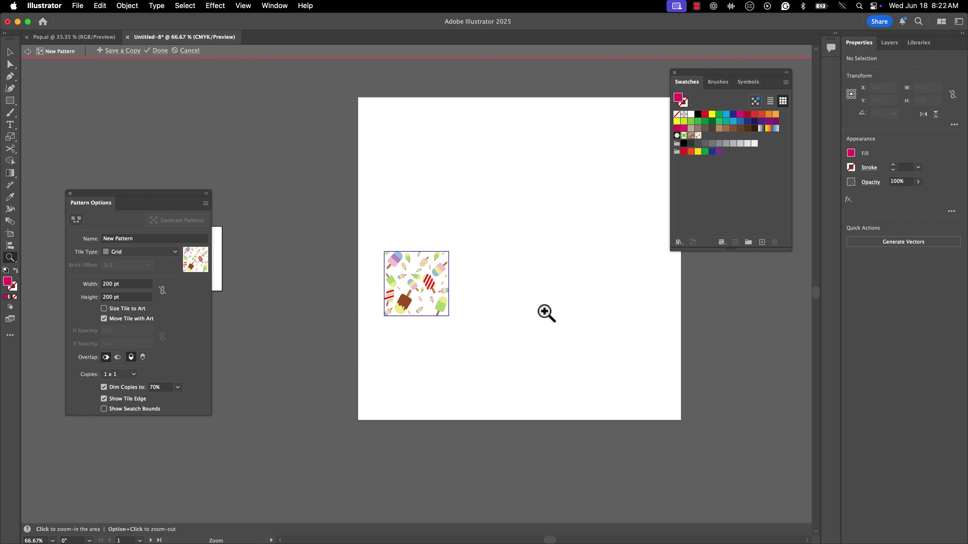
pyautogui.click(125, 375)
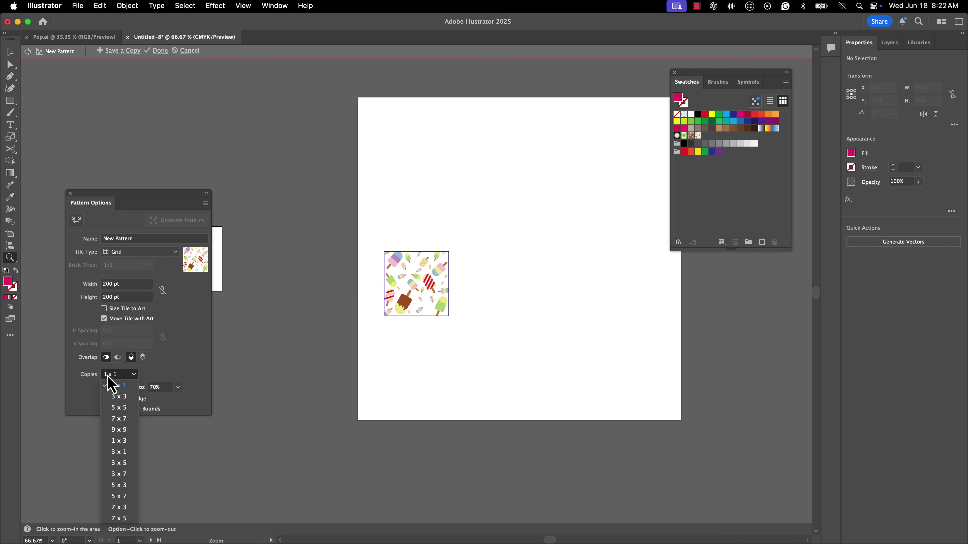
pyautogui.click(121, 400)
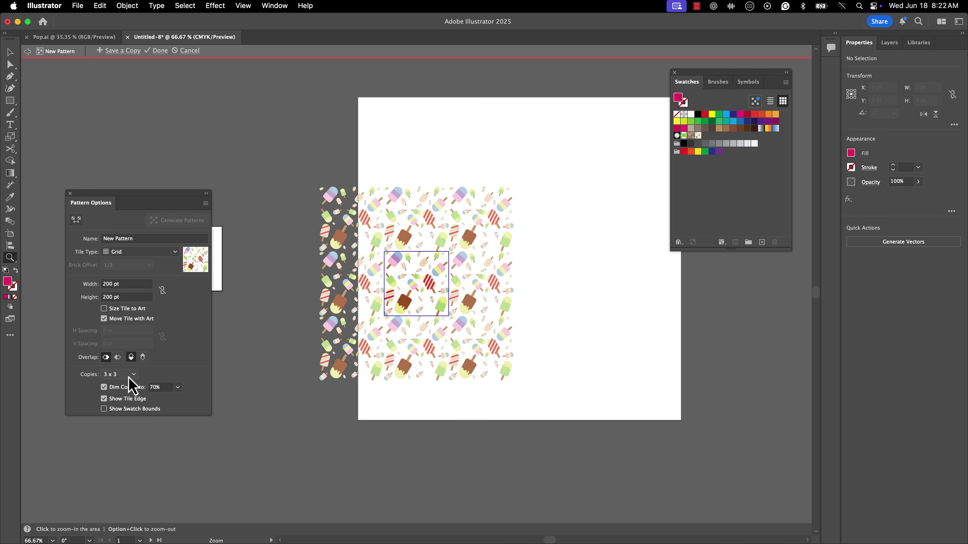
pyautogui.click(128, 378)
pyautogui.click(122, 418)
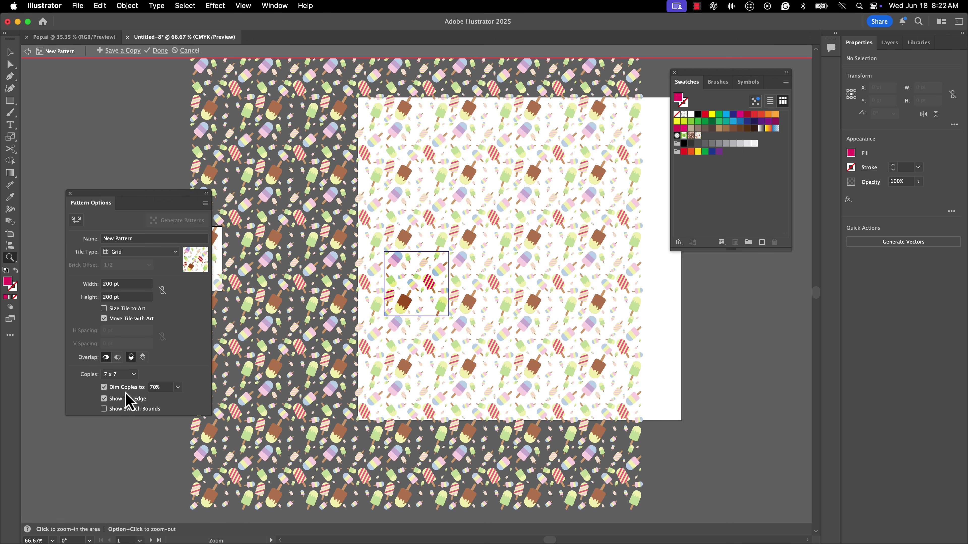
pyautogui.click(128, 374)
pyautogui.click(129, 428)
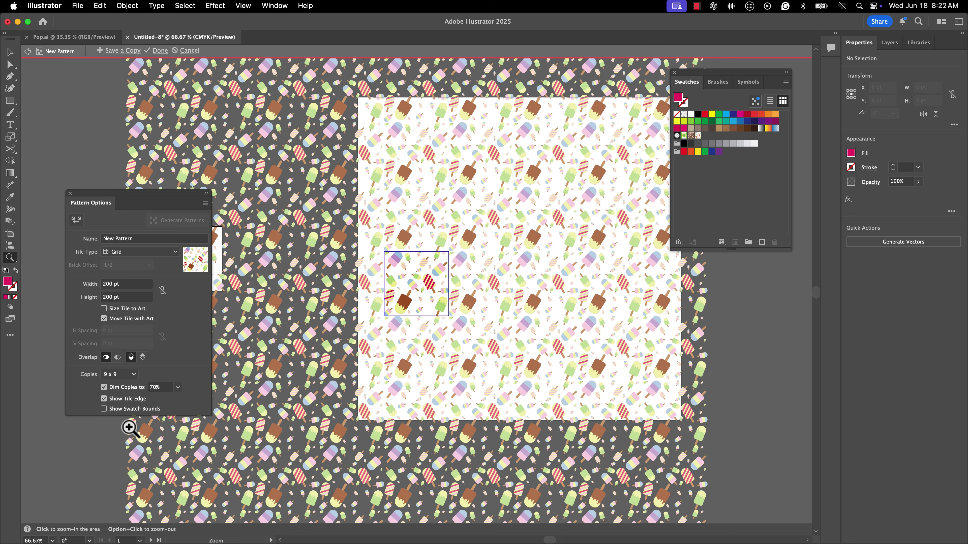
pyautogui.click(128, 375)
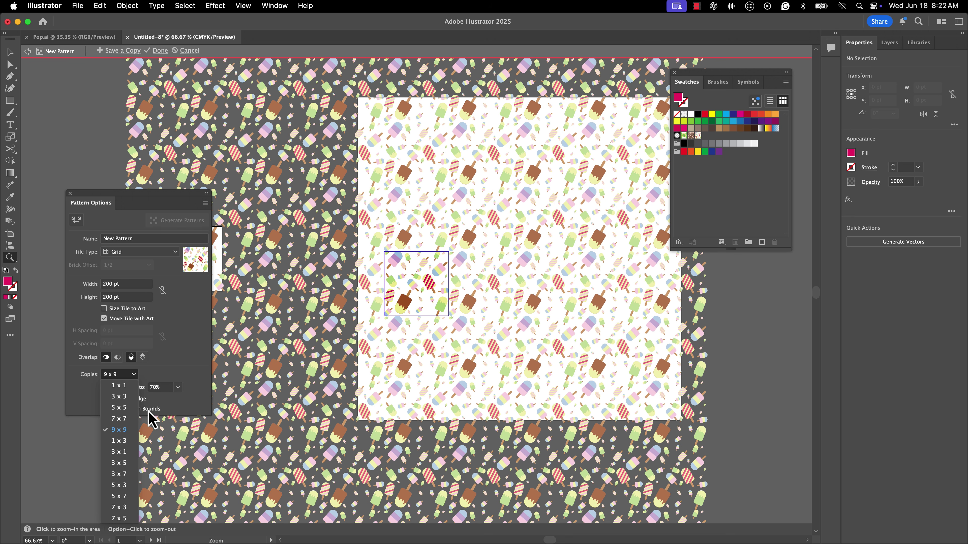
pyautogui.click(117, 409)
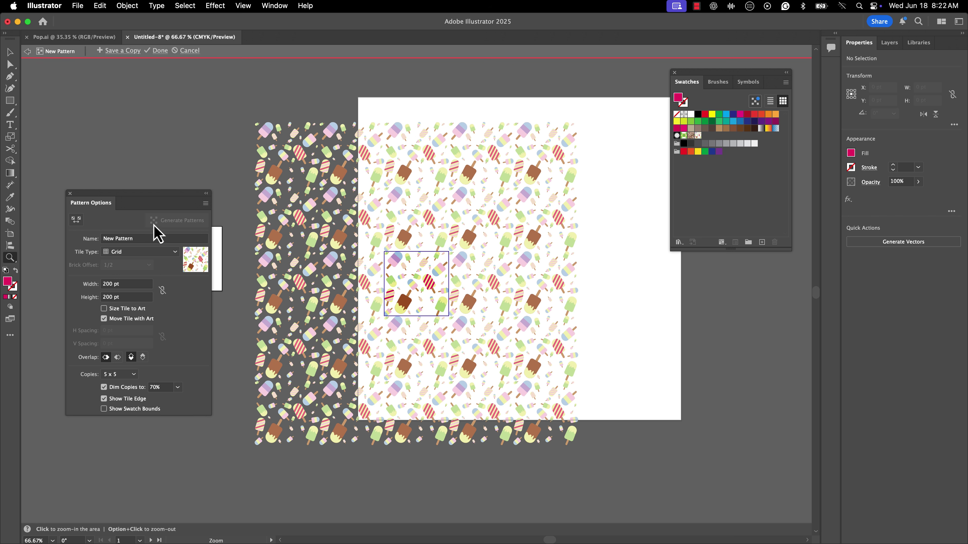
# Recolor the green part of the large popsicle in the pattern tile's lower-right corner with the bright blue swatch.
pyautogui.moveTo(154, 232)
pyautogui.mouseDown()
pyautogui.moveTo(164, 263)
pyautogui.moveTo(154, 327)
pyautogui.moveTo(170, 237)
pyautogui.mouseUp()
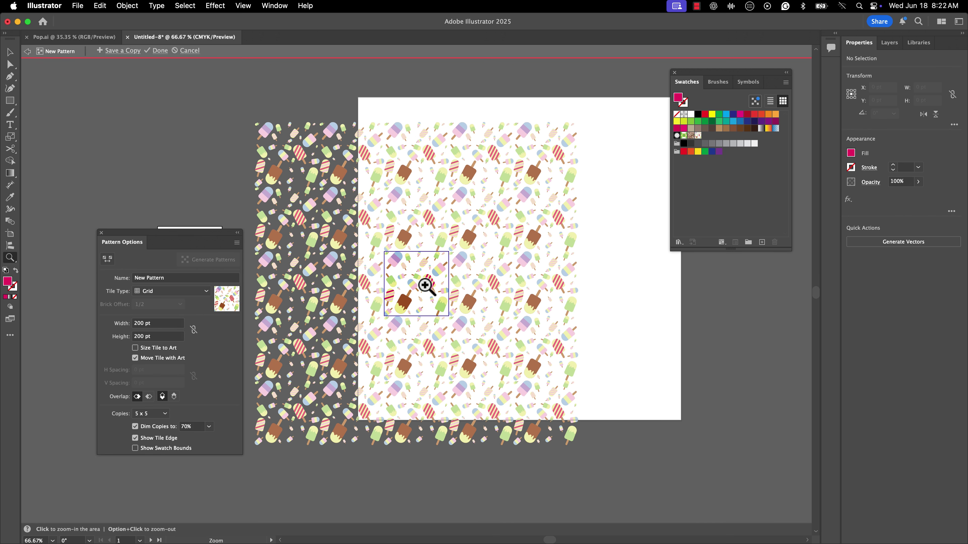
pyautogui.press('v')
pyautogui.moveTo(427, 287)
pyautogui.mouseDown()
pyautogui.moveTo(434, 299)
pyautogui.moveTo(434, 281)
pyautogui.moveTo(424, 285)
pyautogui.mouseUp()
pyautogui.press('a')
pyautogui.press('v')
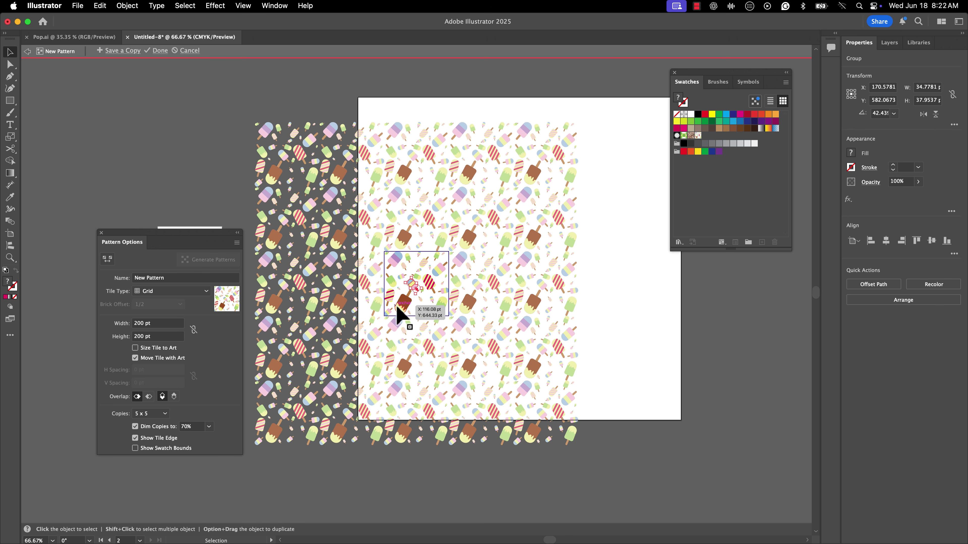
pyautogui.click(402, 310)
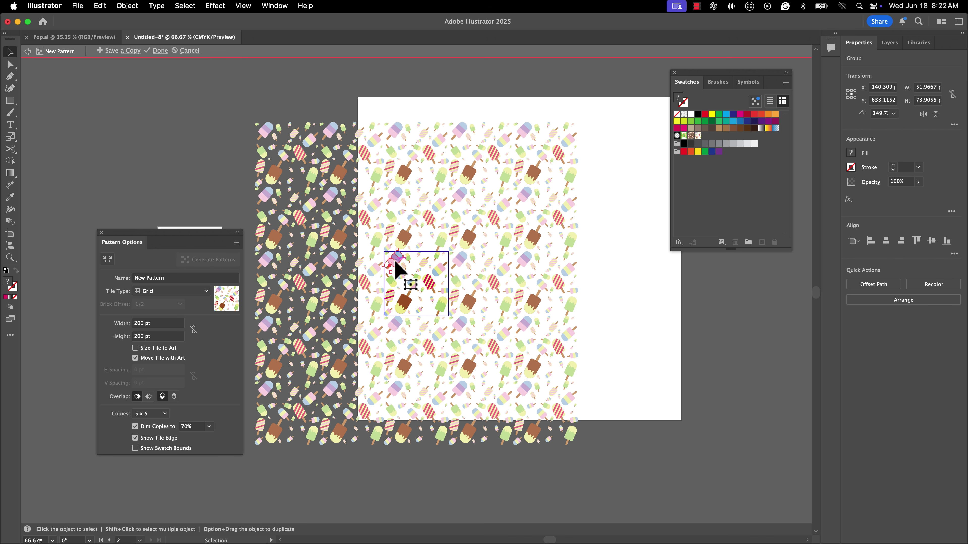
pyautogui.click(395, 263)
pyautogui.click(441, 268)
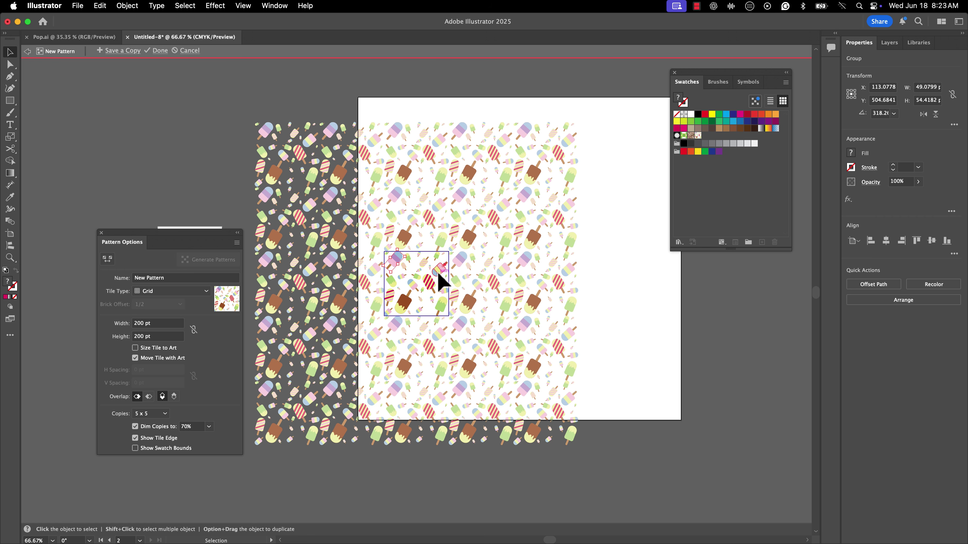
pyautogui.press('a')
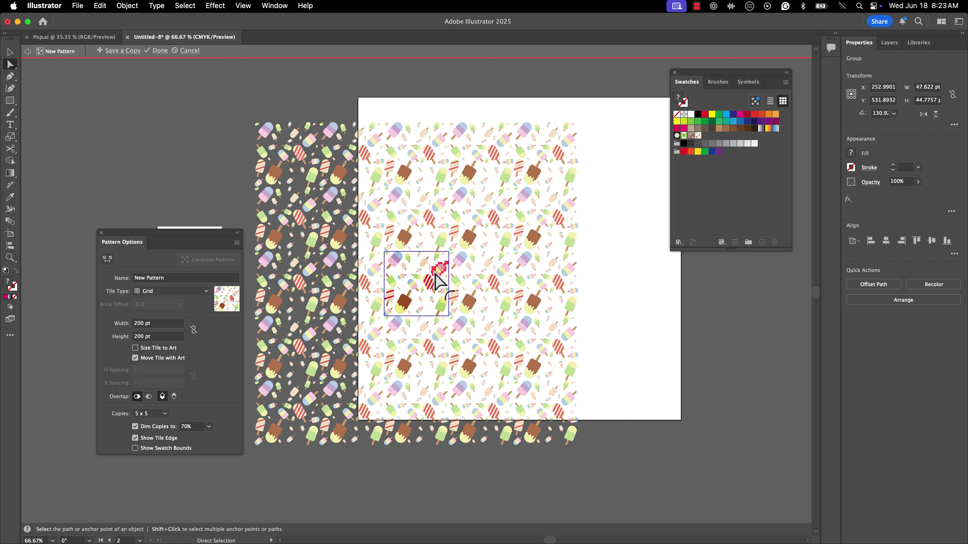
pyautogui.moveTo(436, 276); pyautogui.dragTo(438, 313)
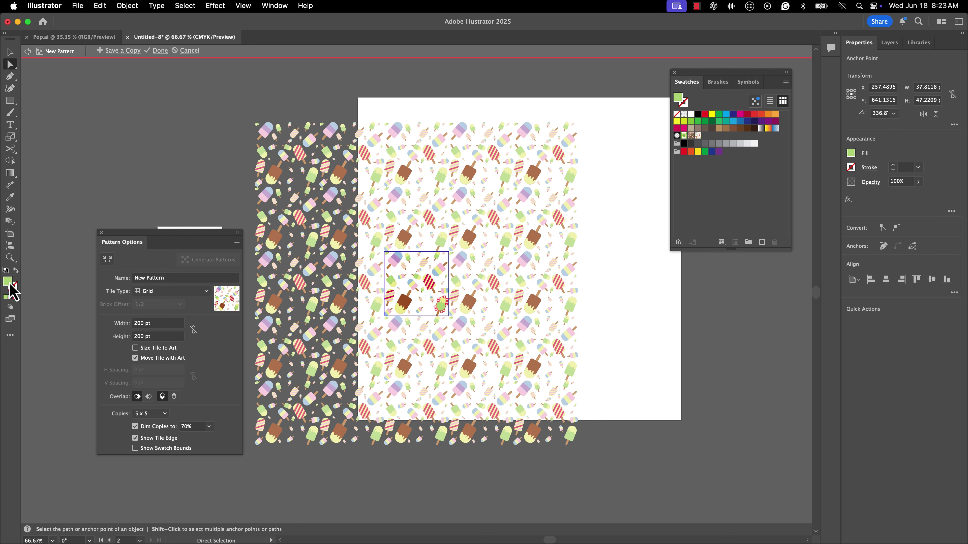
pyautogui.click(726, 114)
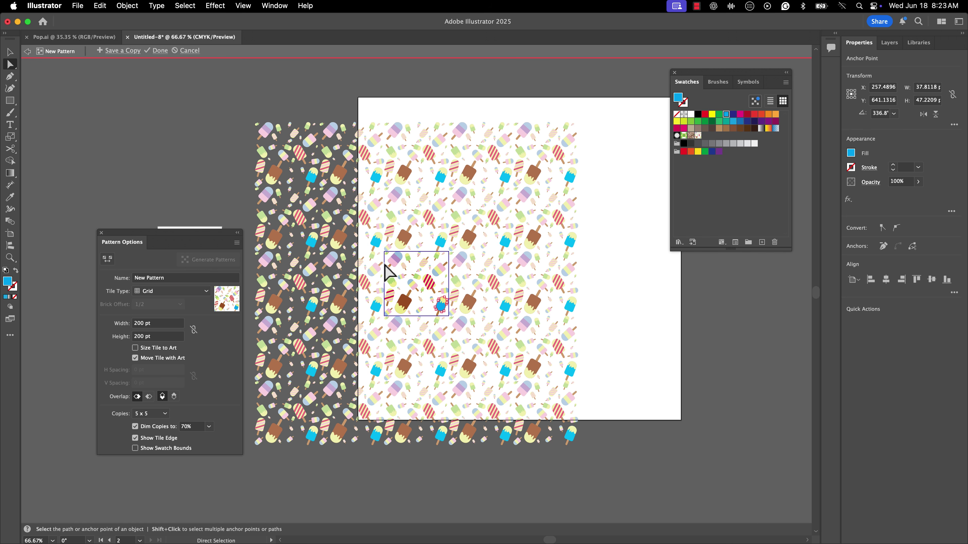
# Try the Brick by Row tile type for the pattern with brick offsets of 3/4 and 2/5.
pyautogui.click(164, 292)
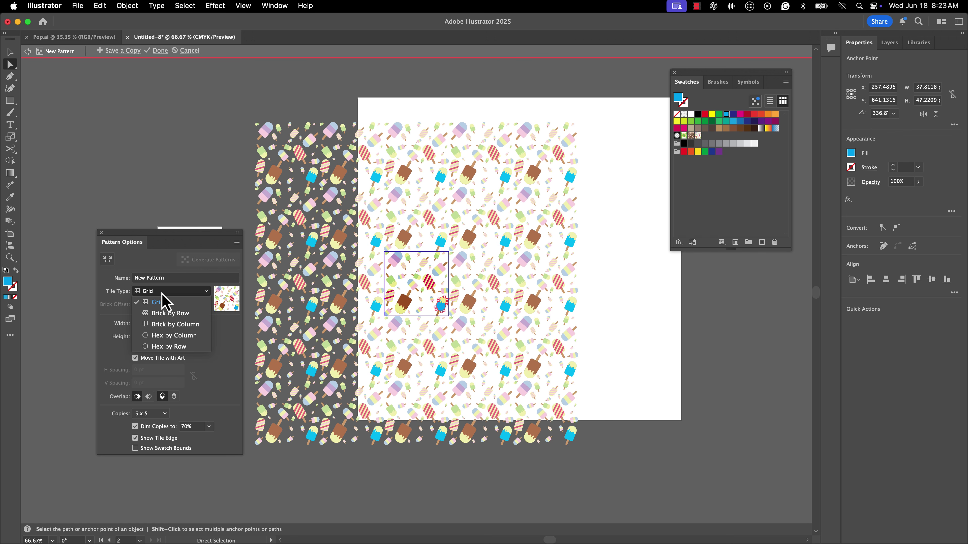
pyautogui.click(184, 308)
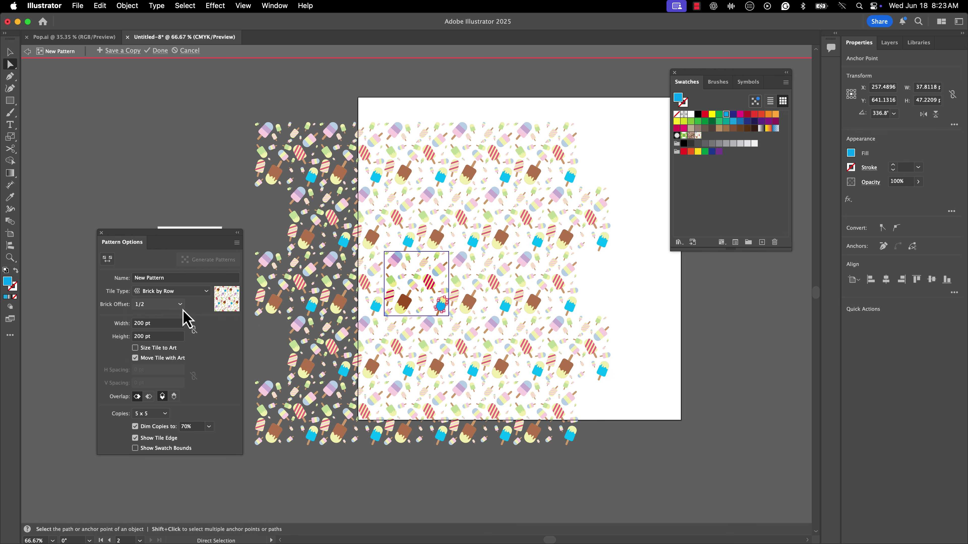
pyautogui.click(169, 304)
pyautogui.click(160, 367)
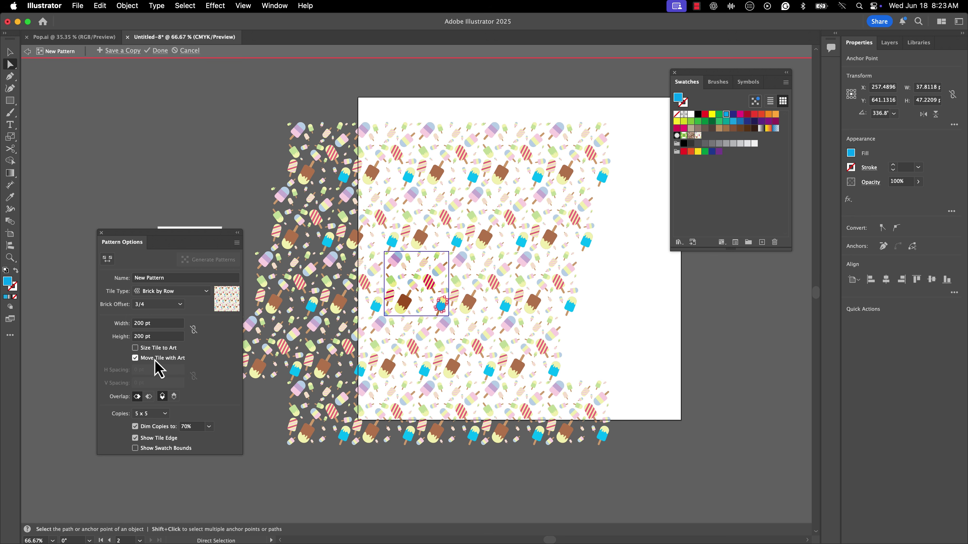
pyautogui.click(169, 305)
pyautogui.click(153, 378)
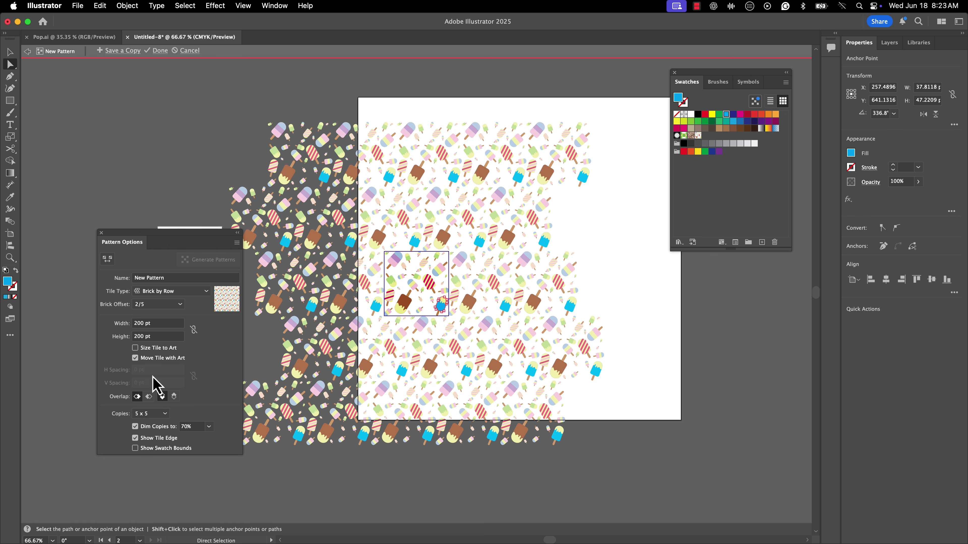
# Try the Hex by Column and Hex by Row tile types and set the pattern back to Grid.
pyautogui.click(173, 292)
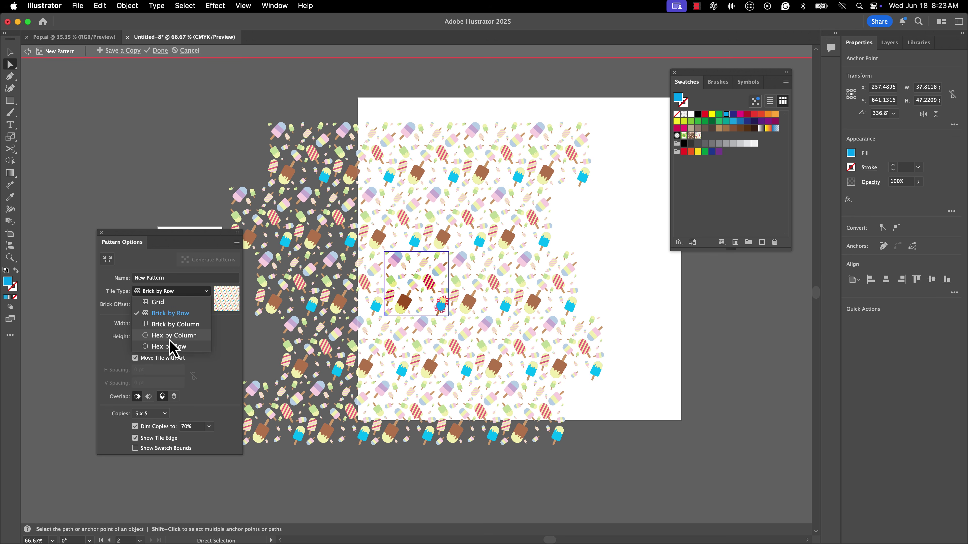
pyautogui.click(170, 339)
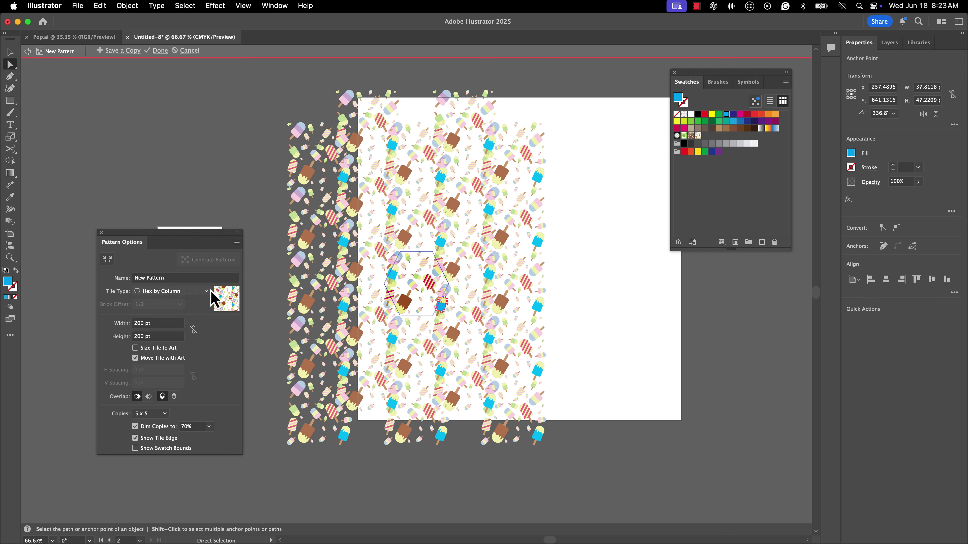
pyautogui.click(195, 292)
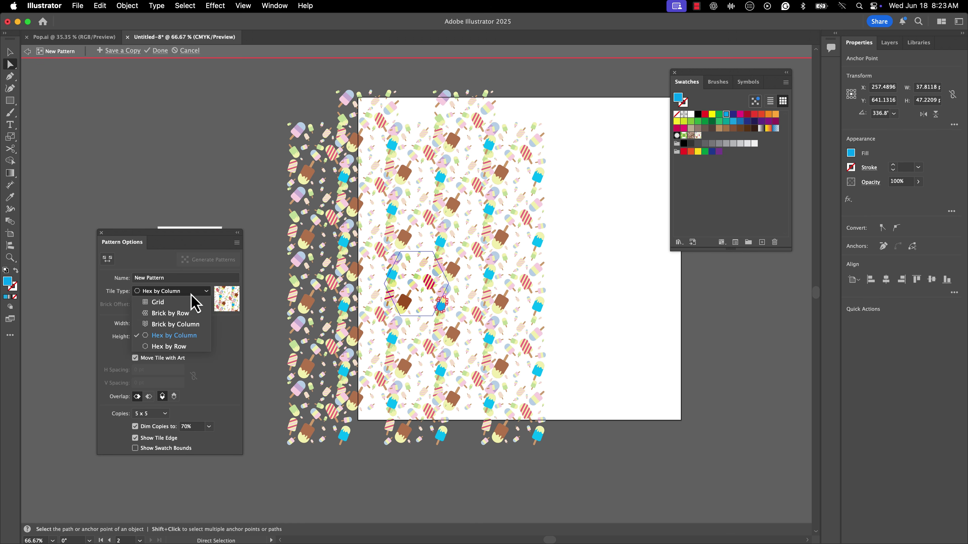
pyautogui.click(176, 347)
pyautogui.click(172, 291)
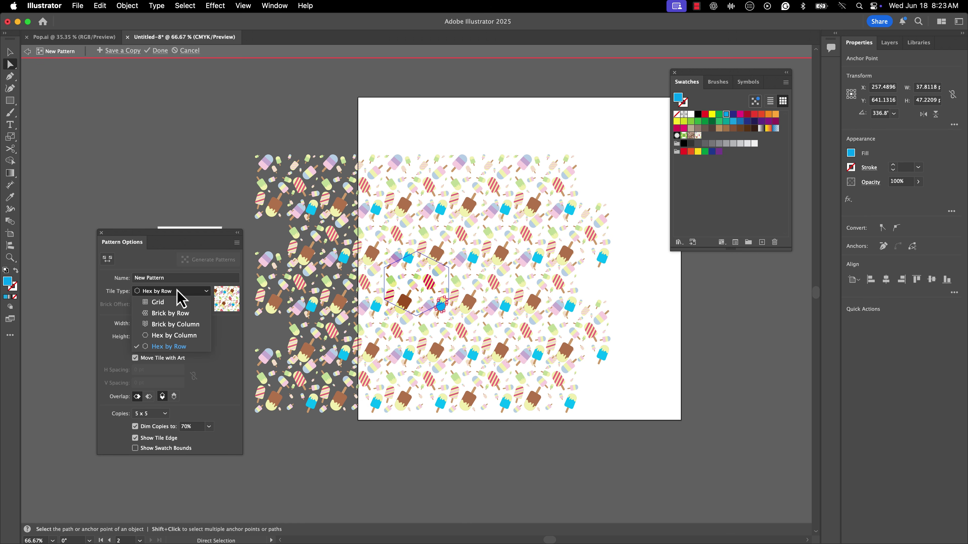
pyautogui.click(166, 305)
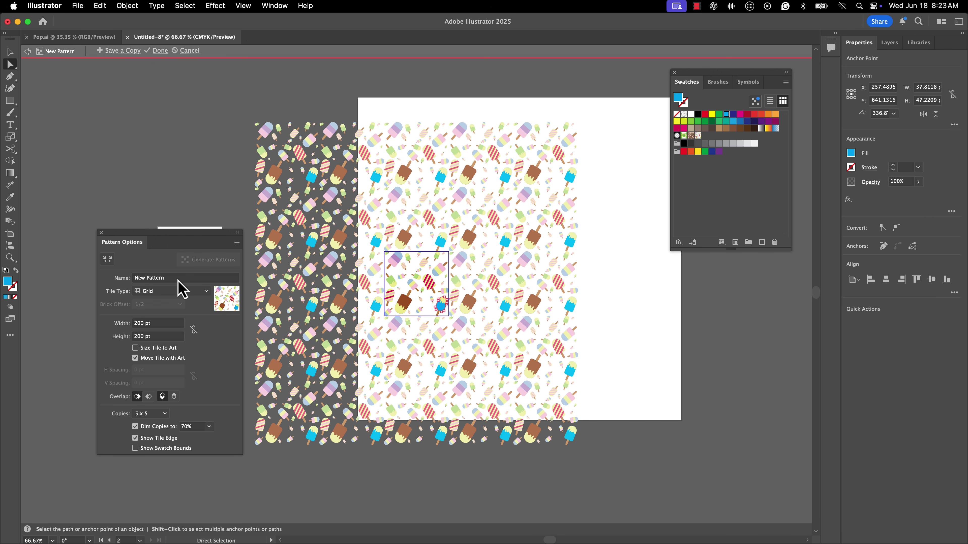
# Name the pattern "Pop Pattern".
pyautogui.click(134, 278)
pyautogui.write('Pop P')
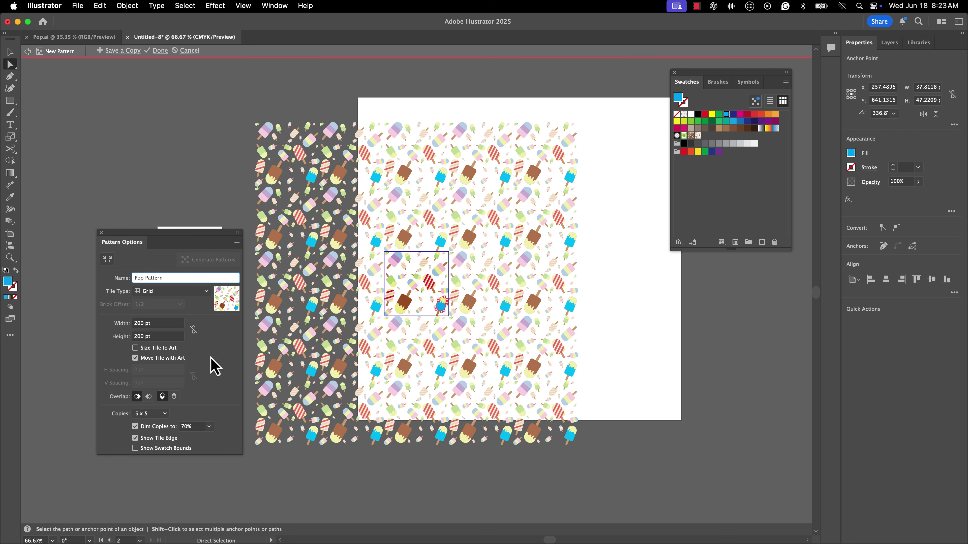
pyautogui.click(148, 397)
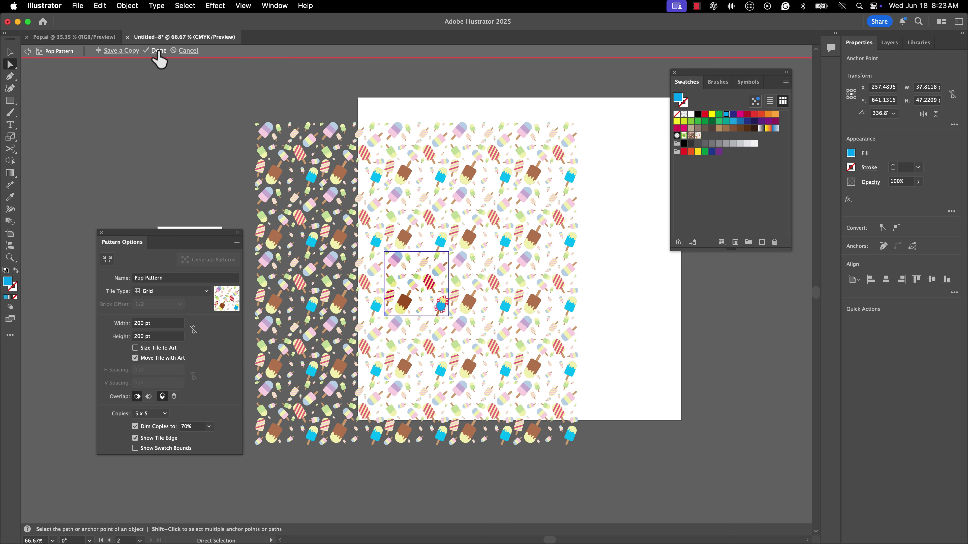
# Save a copy of the pattern named "Pop Pattern Done" and dismiss the confirmation notice.
pyautogui.click(126, 52)
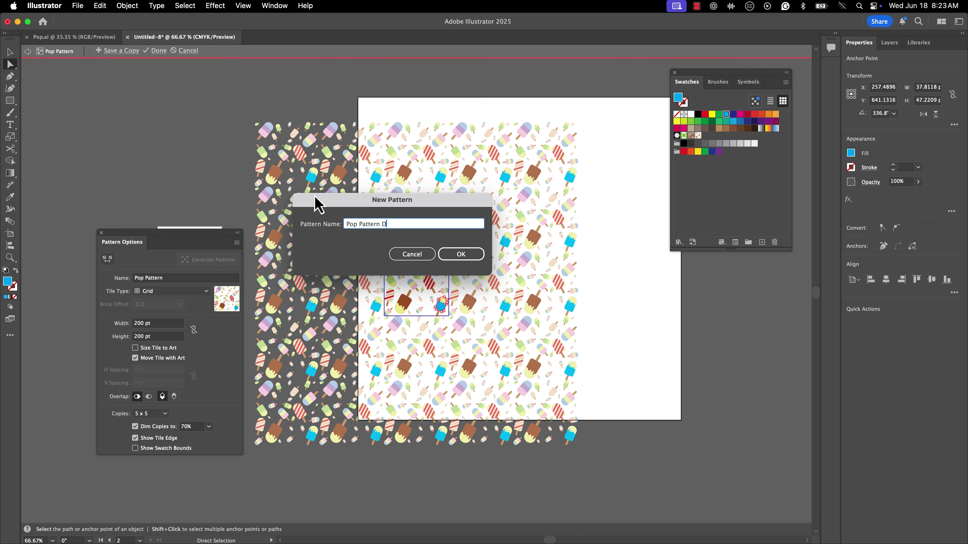
pyautogui.write('Pop Pattern Done')
pyautogui.click(461, 254)
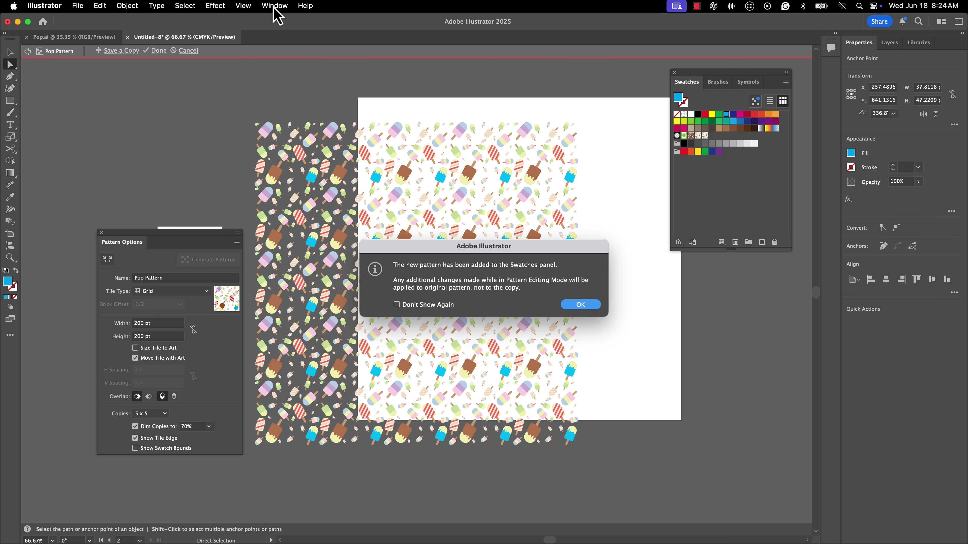
pyautogui.click(581, 305)
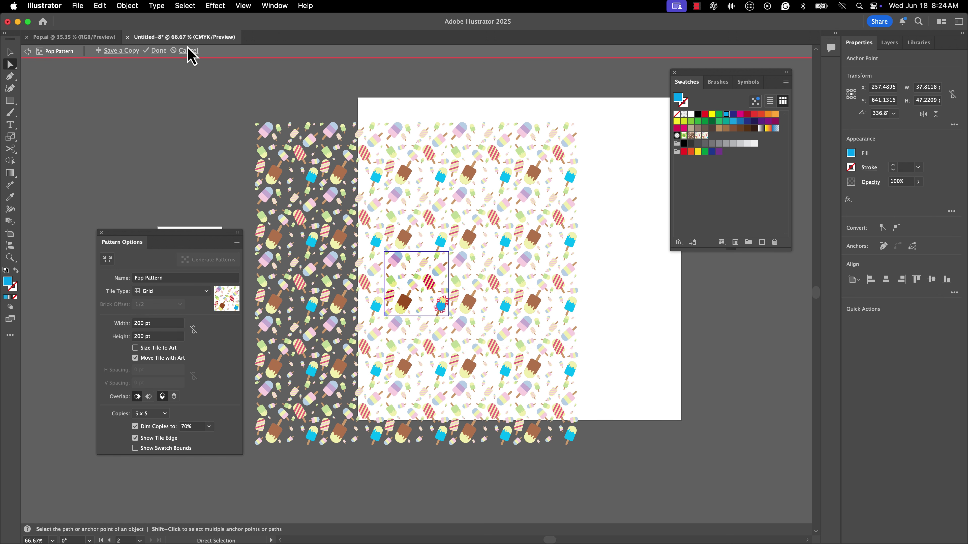
# Finish editing the pattern and cover the large artboard with a 1000 × 1000 pt rectangle filled with the new popsicle pattern swatch.
pyautogui.click(156, 50)
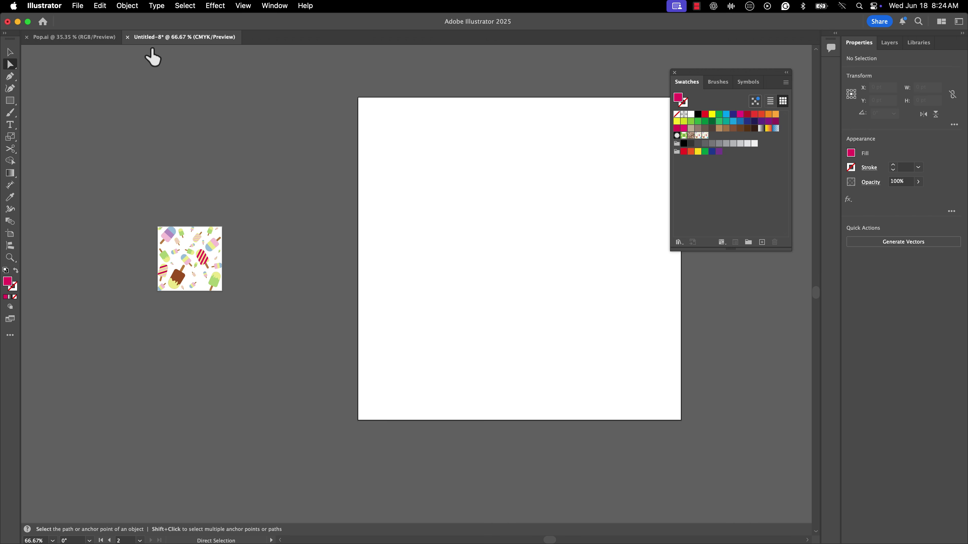
pyautogui.moveTo(553, 339); pyautogui.dragTo(420, 345)
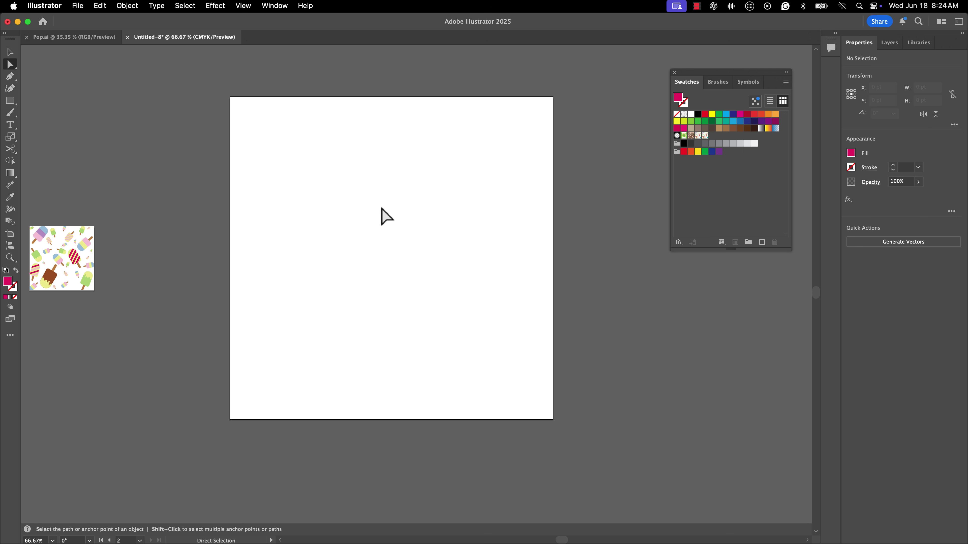
pyautogui.click(12, 103)
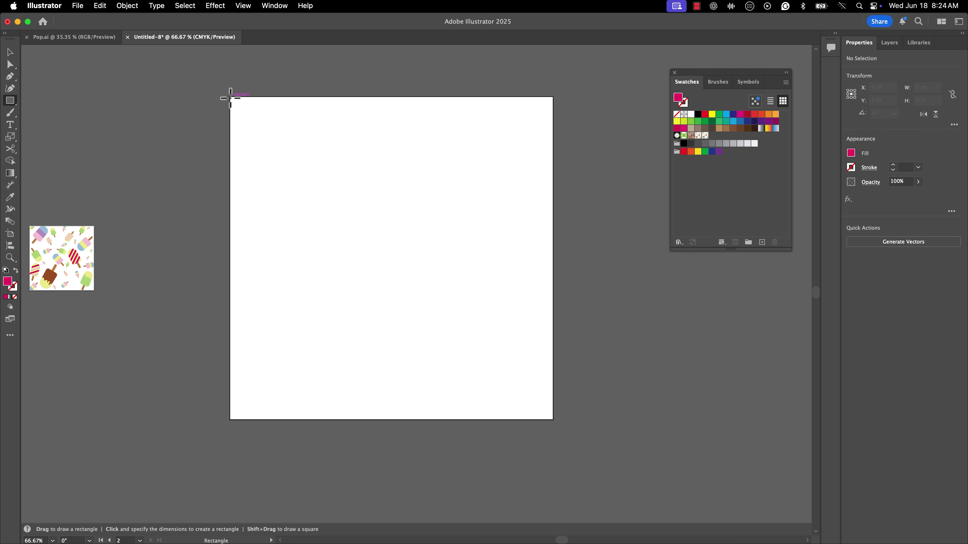
pyautogui.moveTo(230, 98)
pyautogui.mouseDown()
pyautogui.moveTo(353, 275)
pyautogui.moveTo(509, 410)
pyautogui.moveTo(554, 420)
pyautogui.mouseUp()
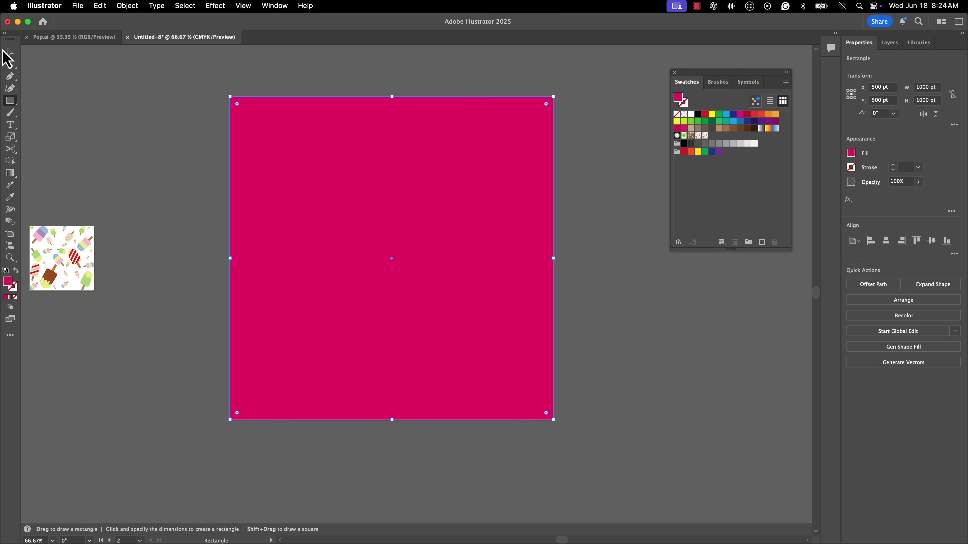
pyautogui.click(11, 52)
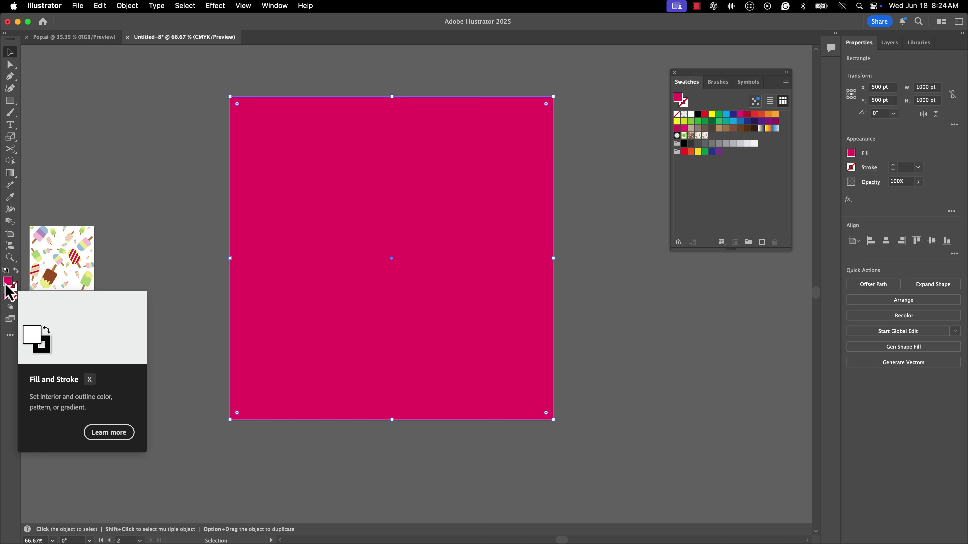
pyautogui.click(705, 136)
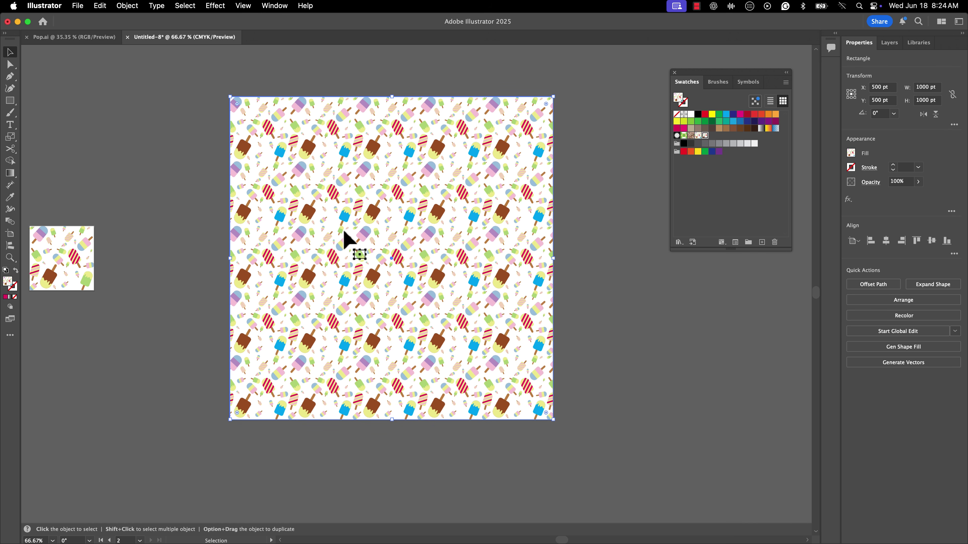
# Try a second pattern-filled rectangle, about 301 × 992 pt, beside the large artboard and undo it.
pyautogui.click(11, 101)
pyautogui.moveTo(81, 94); pyautogui.dragTo(225, 411)
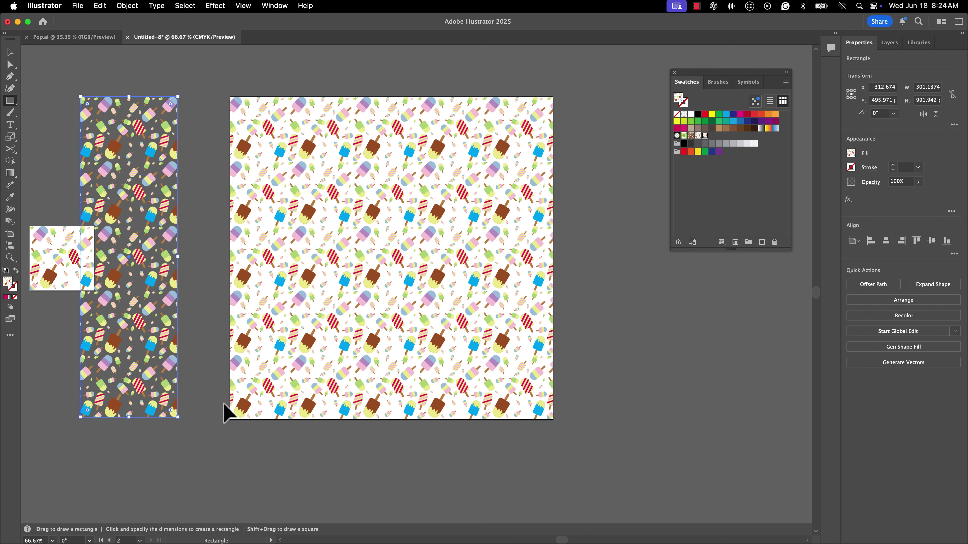
pyautogui.press('super+z')
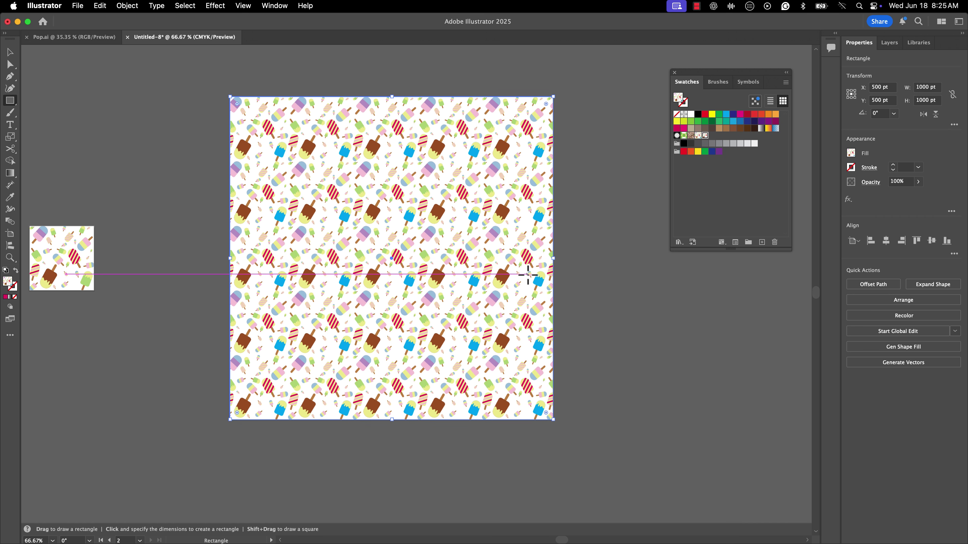
# Add a new layer and move it below Layer 1.
pyautogui.click(889, 44)
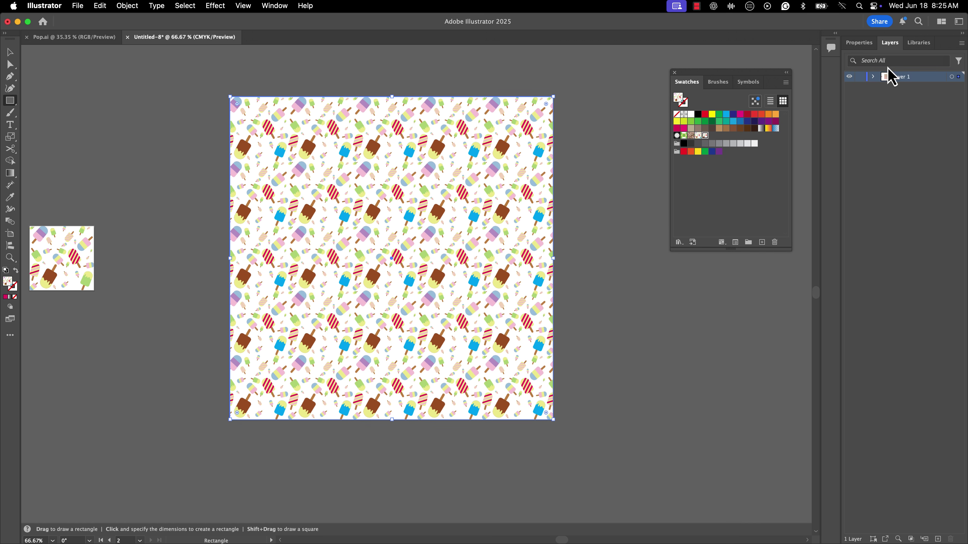
pyautogui.click(873, 76)
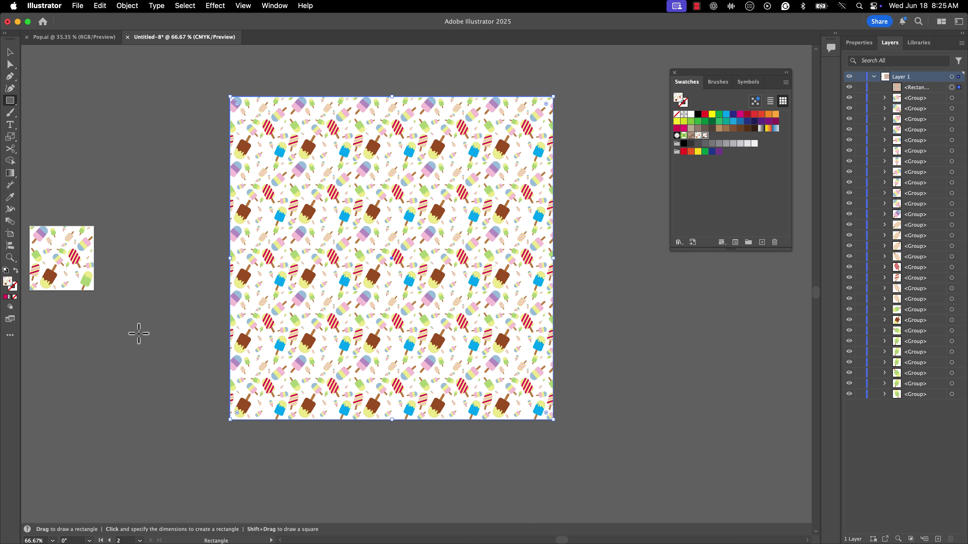
pyautogui.click(874, 77)
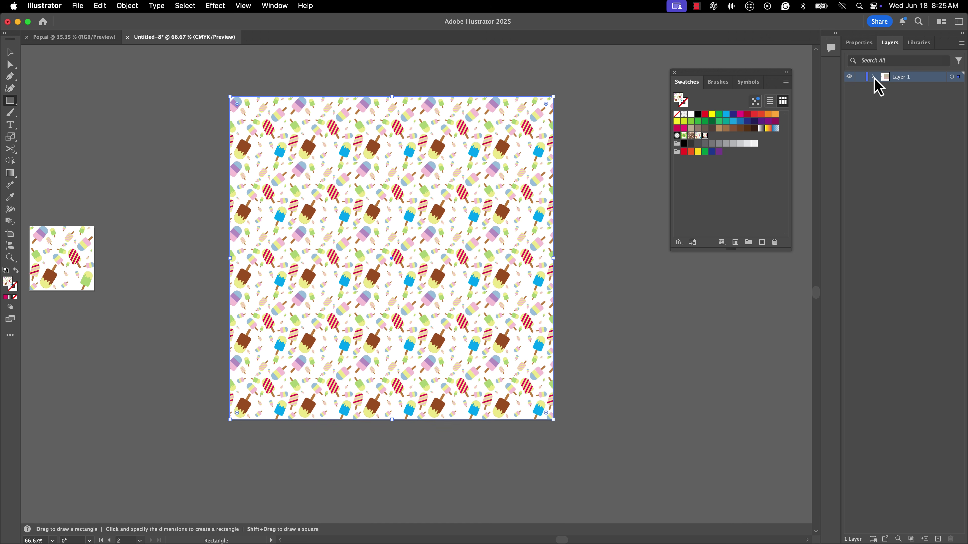
pyautogui.click(937, 539)
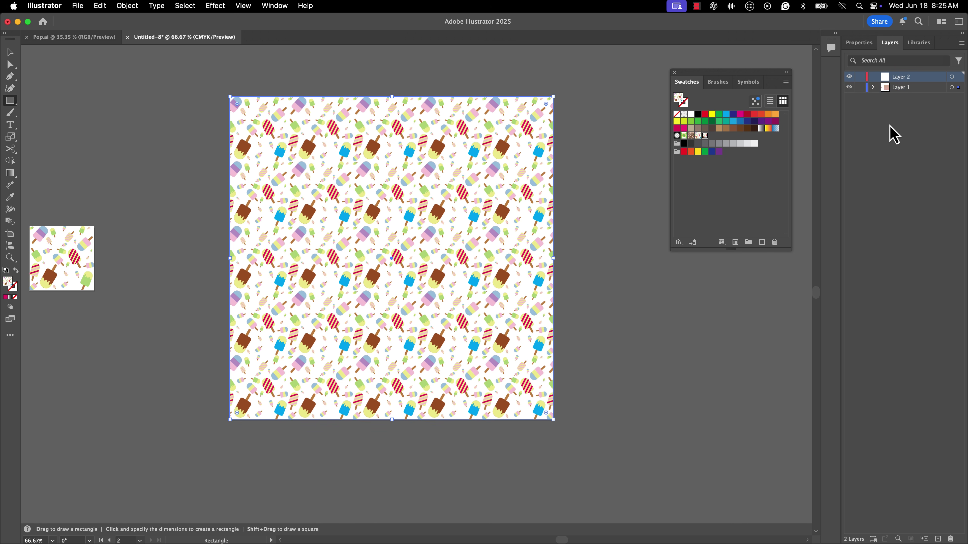
pyautogui.moveTo(911, 79); pyautogui.dragTo(907, 96)
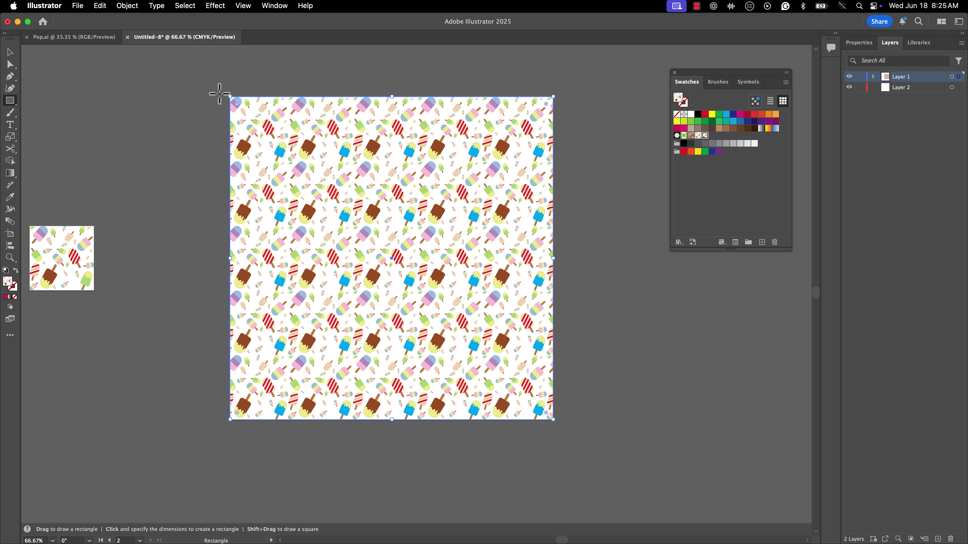
pyautogui.moveTo(222, 93); pyautogui.dragTo(574, 443)
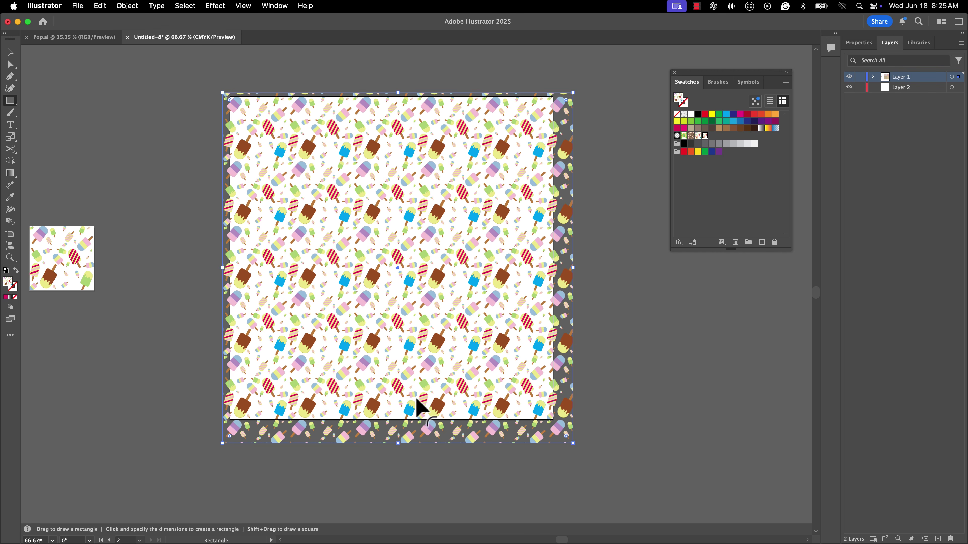
pyautogui.press('super+z')
pyautogui.doubleClick(8, 282)
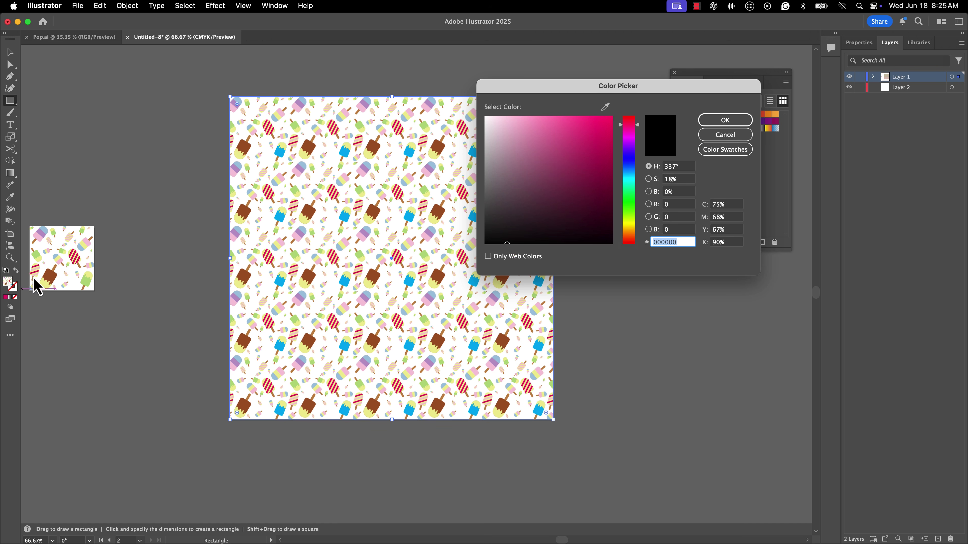
pyautogui.click(587, 121)
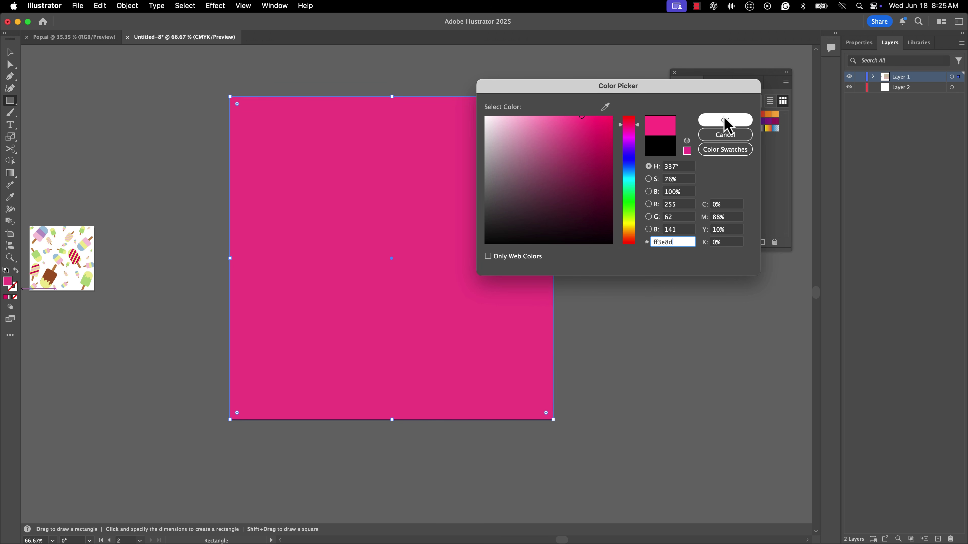
pyautogui.click(726, 135)
# Deselect the patterned rectangle and set the fill colour to pink ff80b4.
pyautogui.click(10, 52)
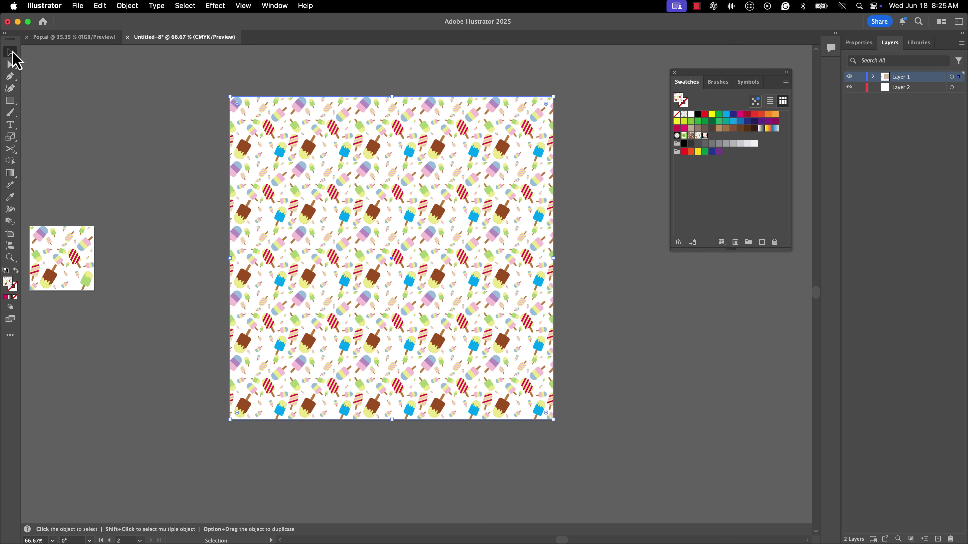
pyautogui.click(225, 136)
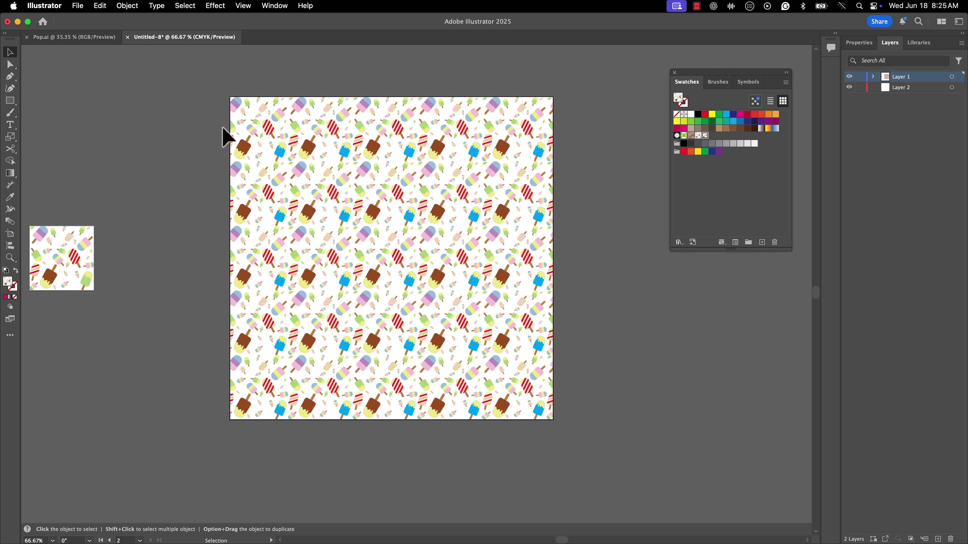
pyautogui.doubleClick(8, 282)
pyautogui.click(529, 183)
pyautogui.click(537, 116)
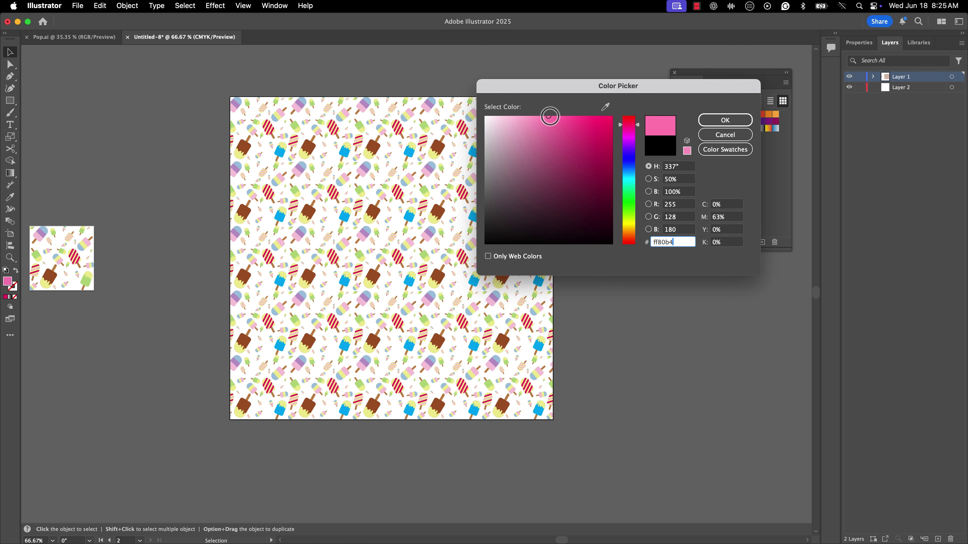
pyautogui.click(724, 120)
# Draw a pink rectangle matching the large artboard and move it into Layer 2, behind the popsicle pattern.
pyautogui.click(10, 101)
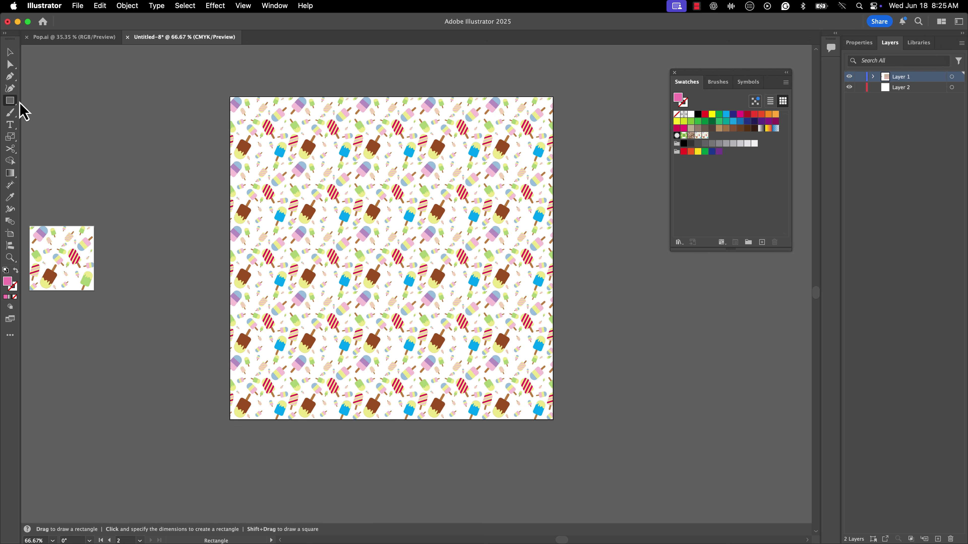
pyautogui.moveTo(230, 98); pyautogui.dragTo(554, 419)
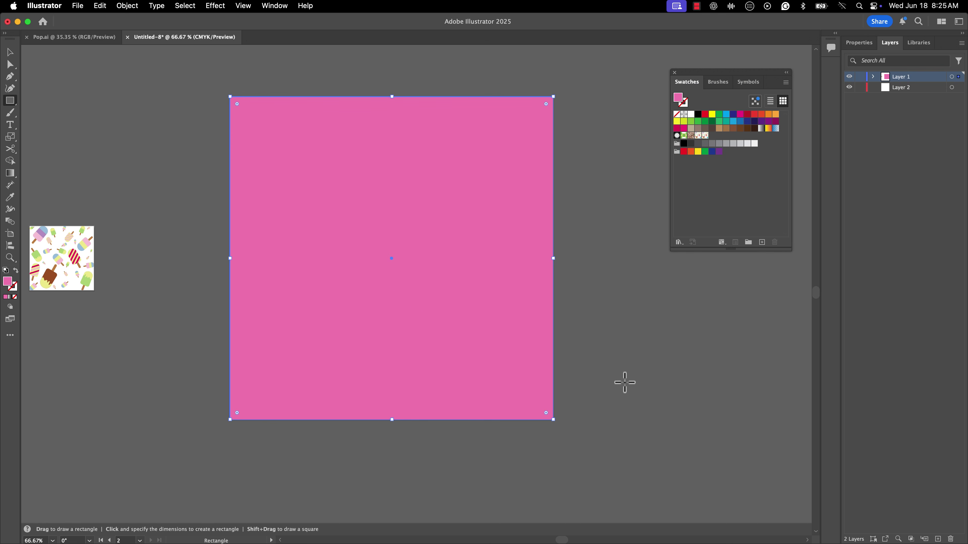
pyautogui.click(873, 77)
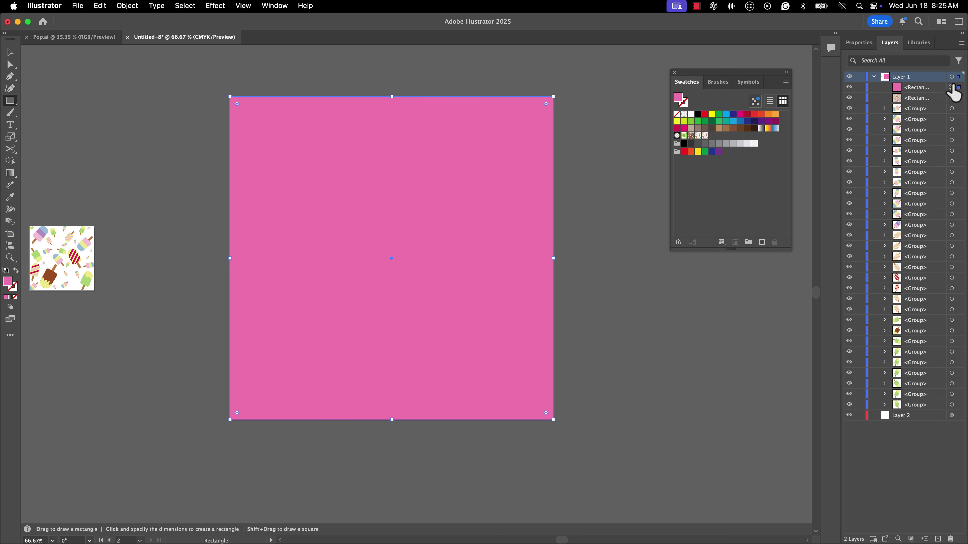
pyautogui.moveTo(951, 96); pyautogui.dragTo(923, 426)
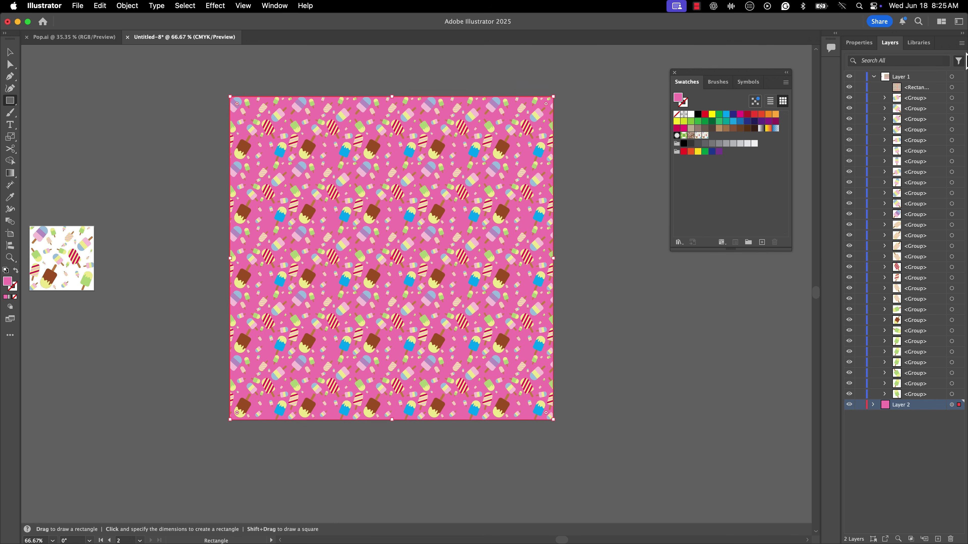
pyautogui.click(873, 77)
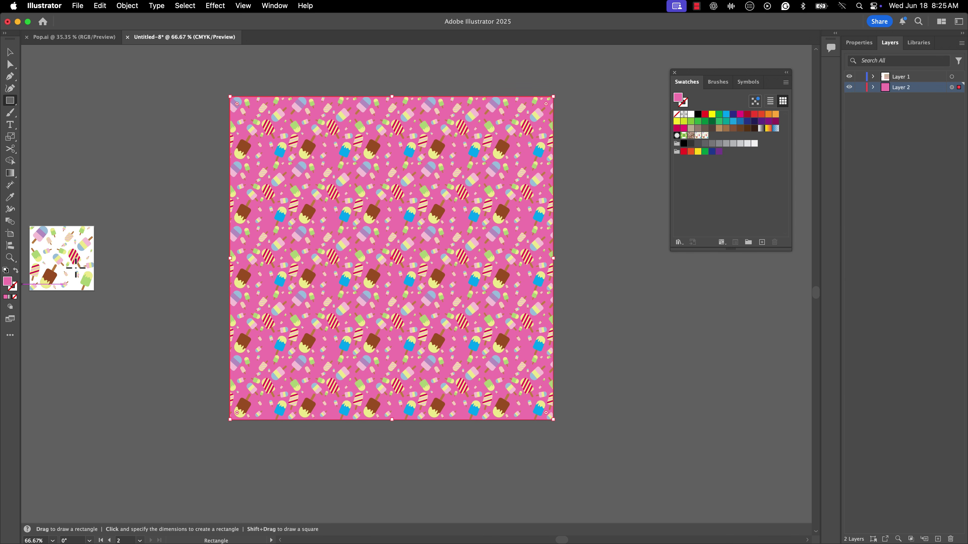
# Try yellow, blue, teal and green swatches on the background rectangle and settle on the medium blue swatch.
pyautogui.click(711, 114)
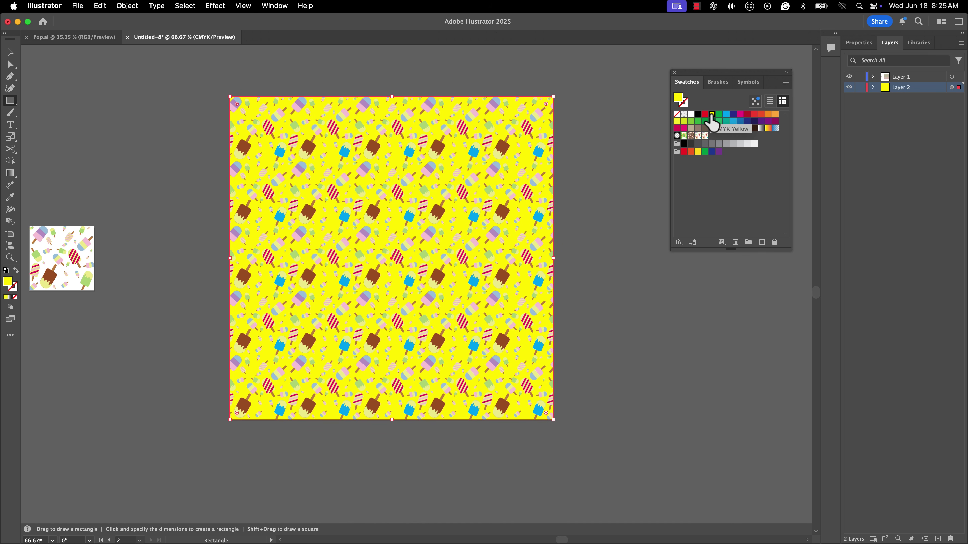
pyautogui.click(726, 115)
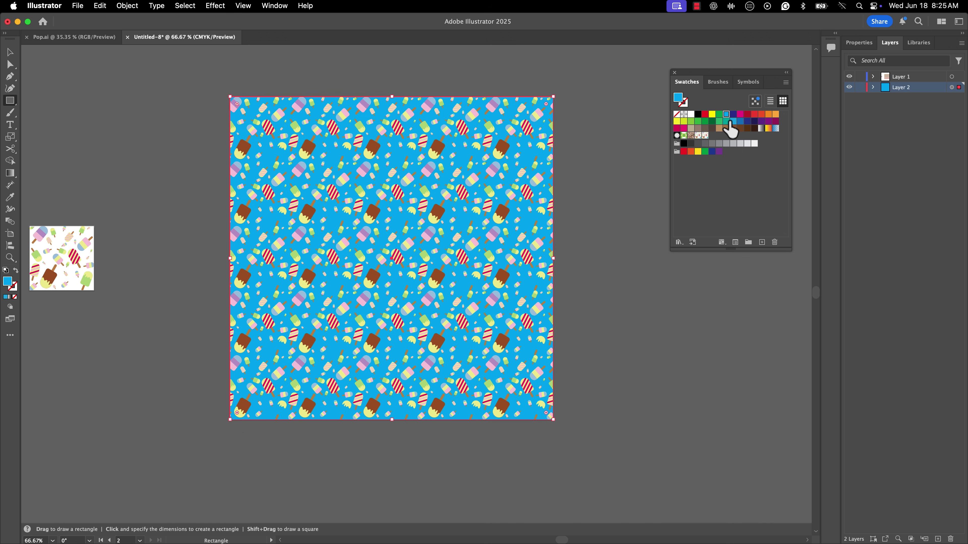
pyautogui.click(727, 121)
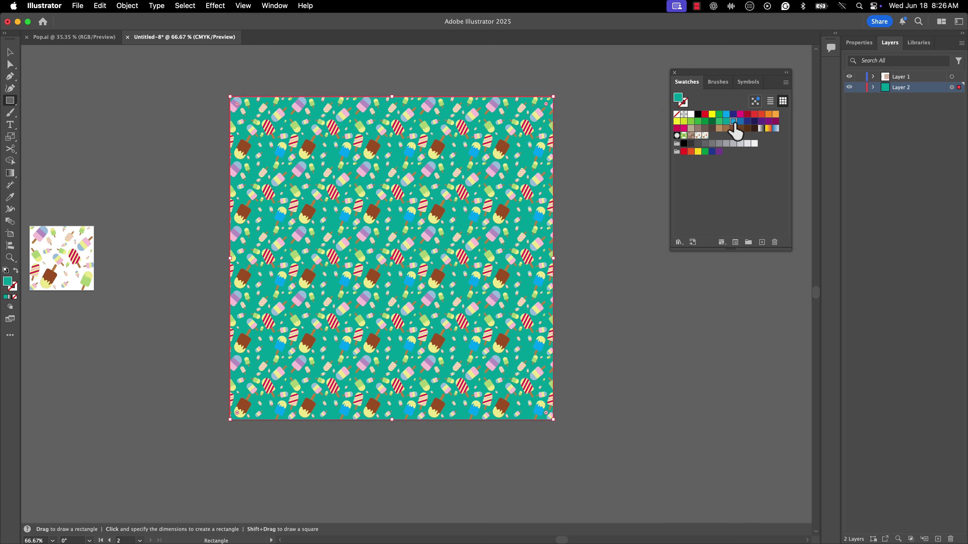
pyautogui.click(732, 121)
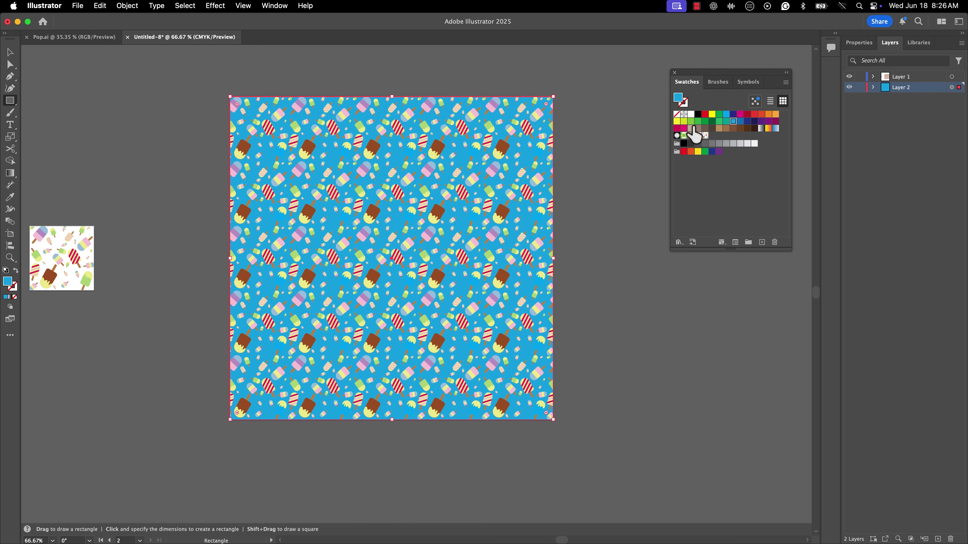
pyautogui.click(677, 121)
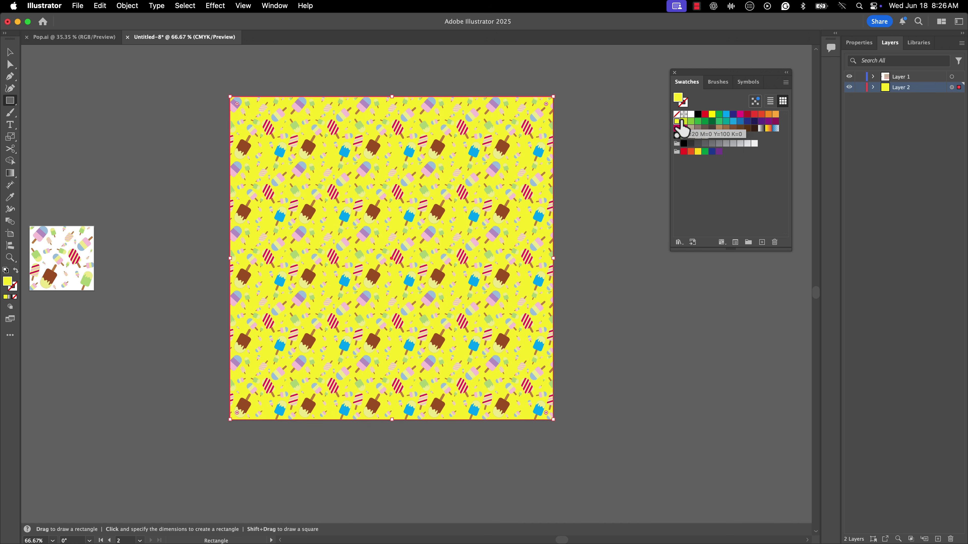
pyautogui.click(684, 121)
pyautogui.click(691, 122)
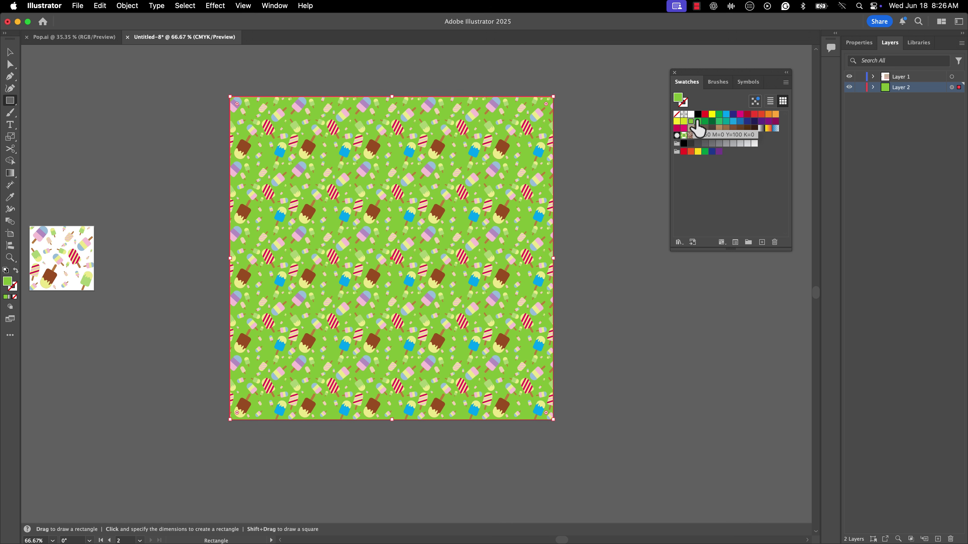
pyautogui.click(732, 121)
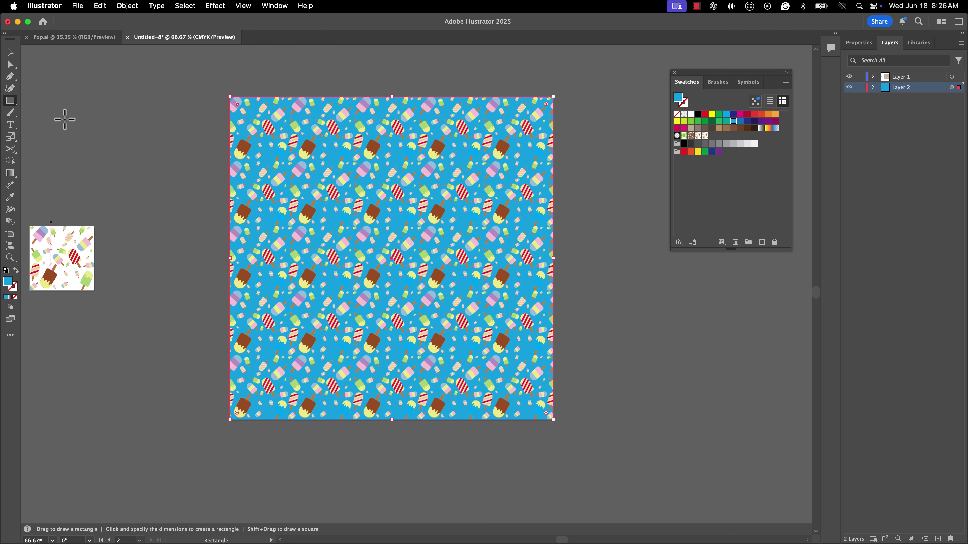
pyautogui.click(128, 5)
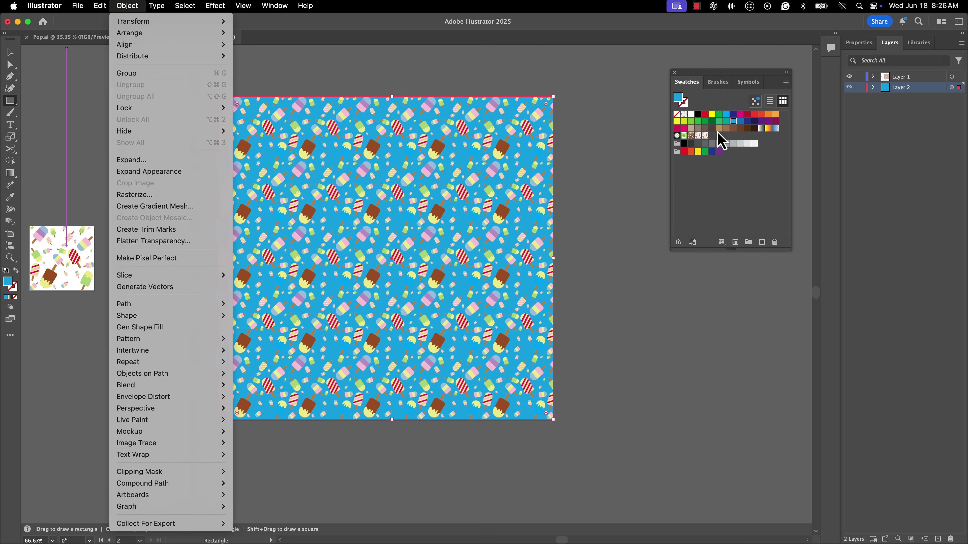
pyautogui.click(579, 229)
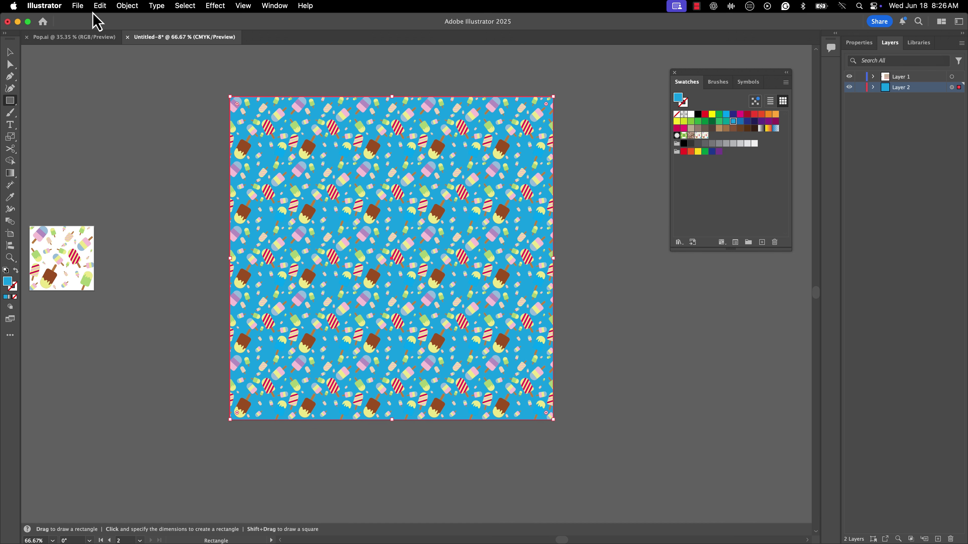
# Set up an Export As of the document that uses artboards and is limited to artboard range 2.
pyautogui.click(77, 6)
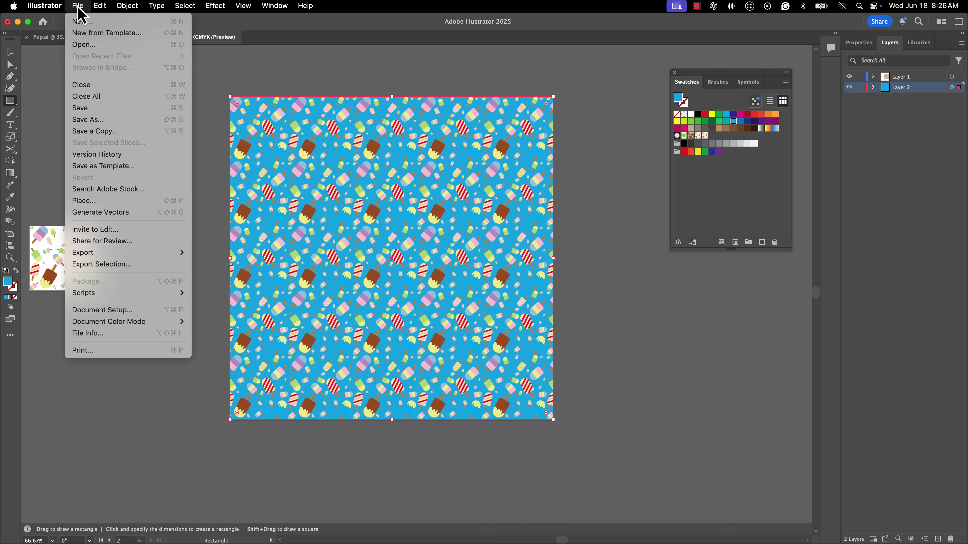
pyautogui.moveTo(97, 254)
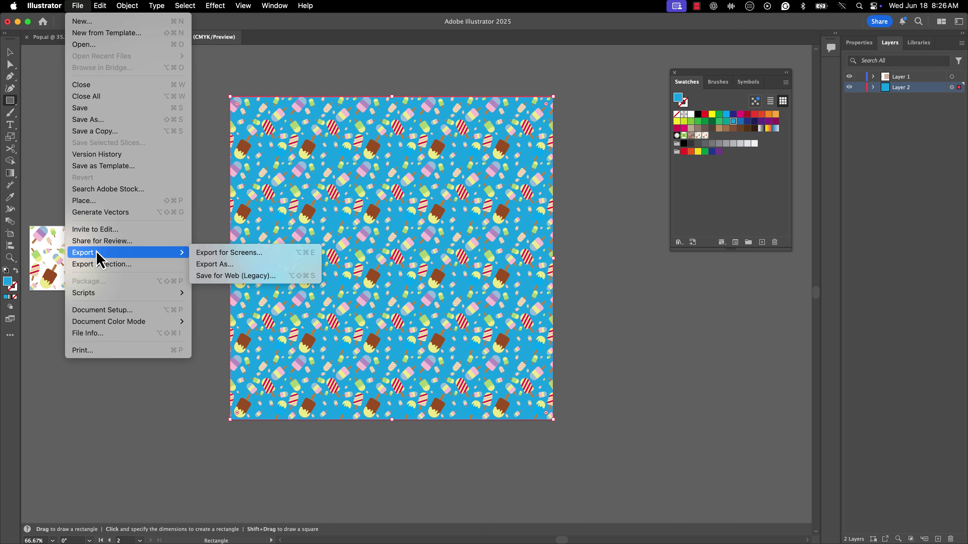
pyautogui.click(202, 266)
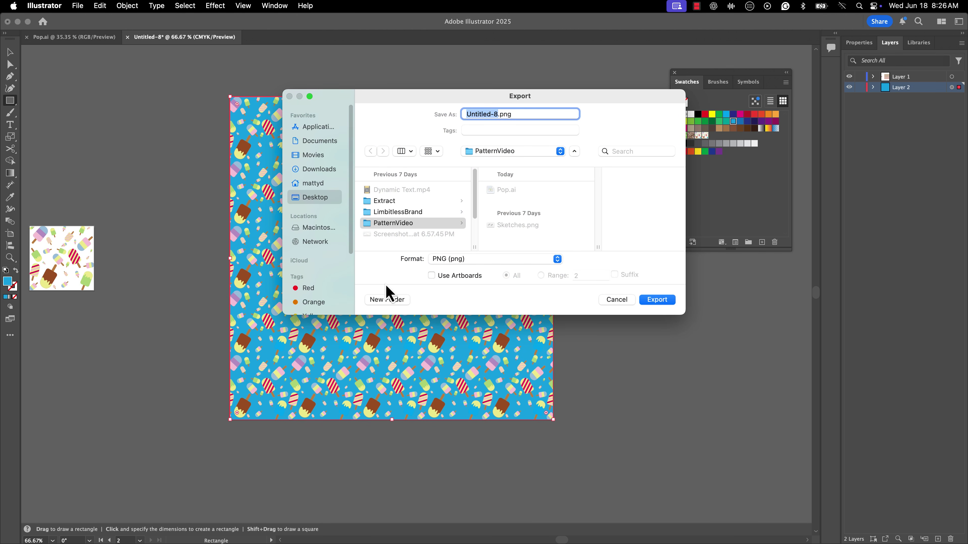
pyautogui.click(432, 277)
pyautogui.click(542, 277)
# Name the file with the designer's last and first name followed by "Pattern" and export it as a PNG at High (300 ppi) with a transparent background.
pyautogui.write('Dombrowski')
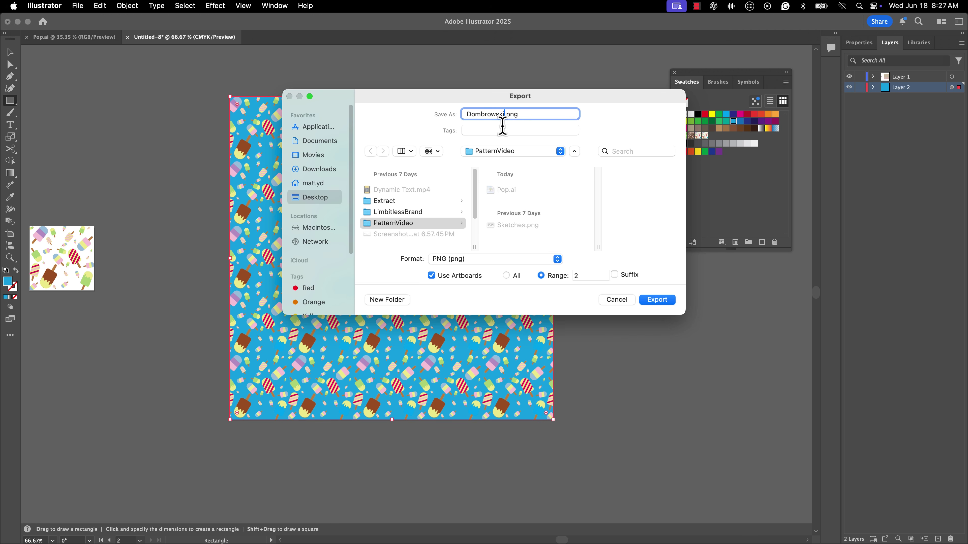
pyautogui.write('MattPattern')
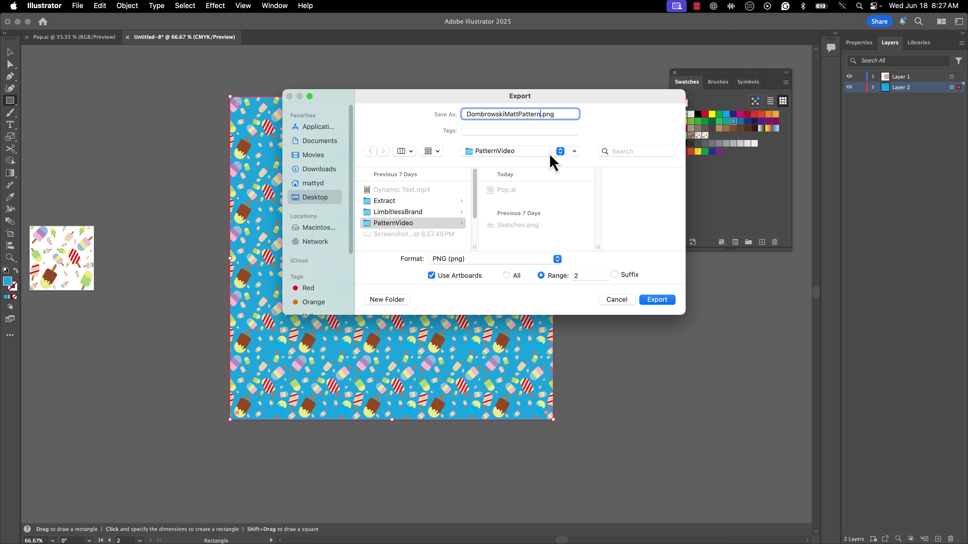
pyautogui.click(466, 263)
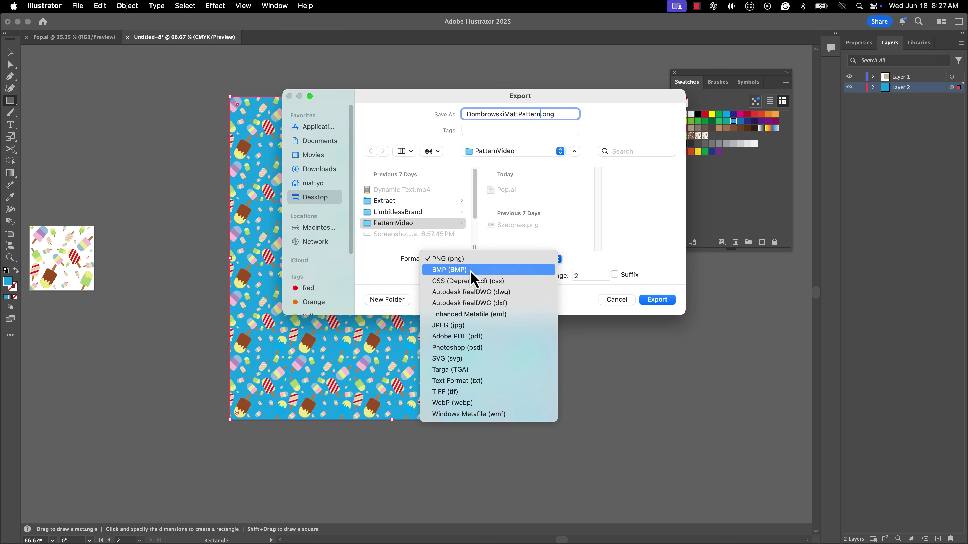
pyautogui.click(608, 257)
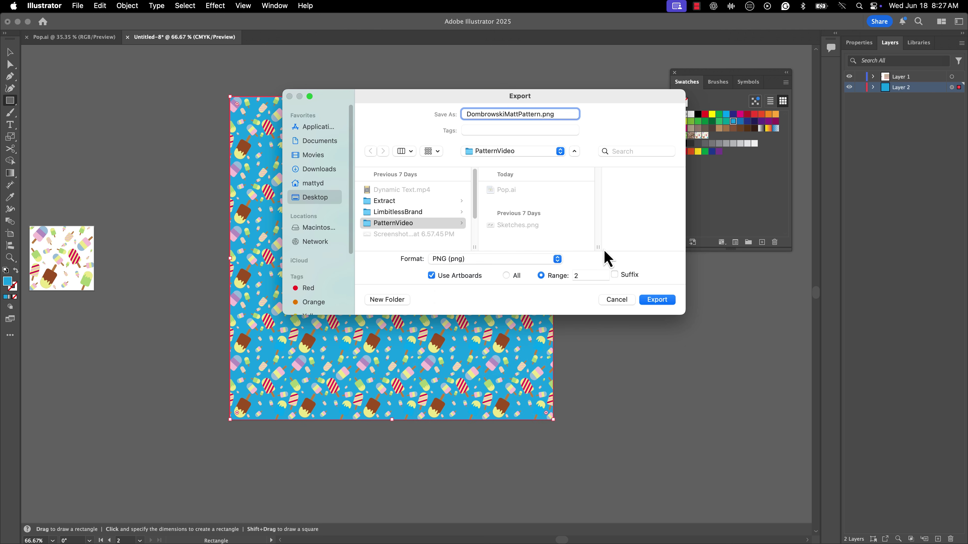
pyautogui.click(657, 301)
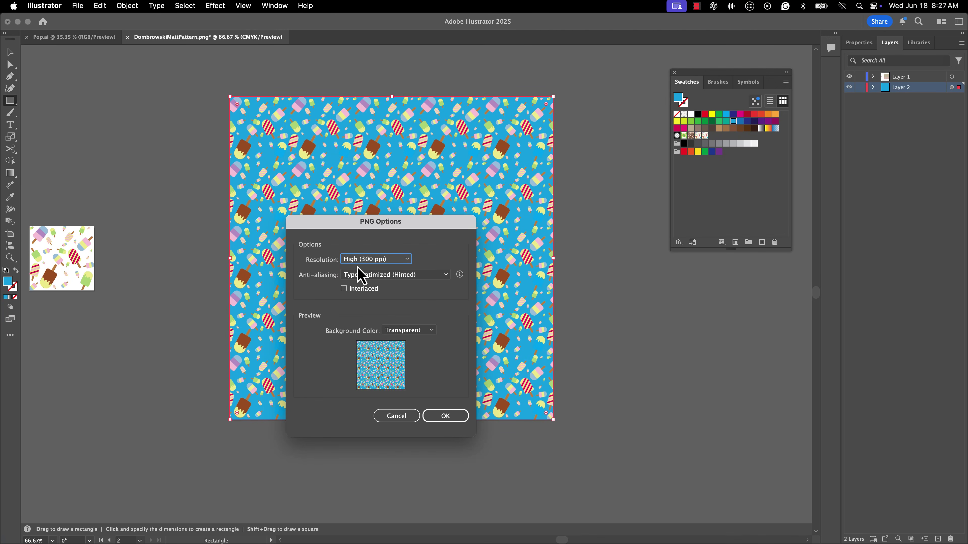
pyautogui.click(449, 419)
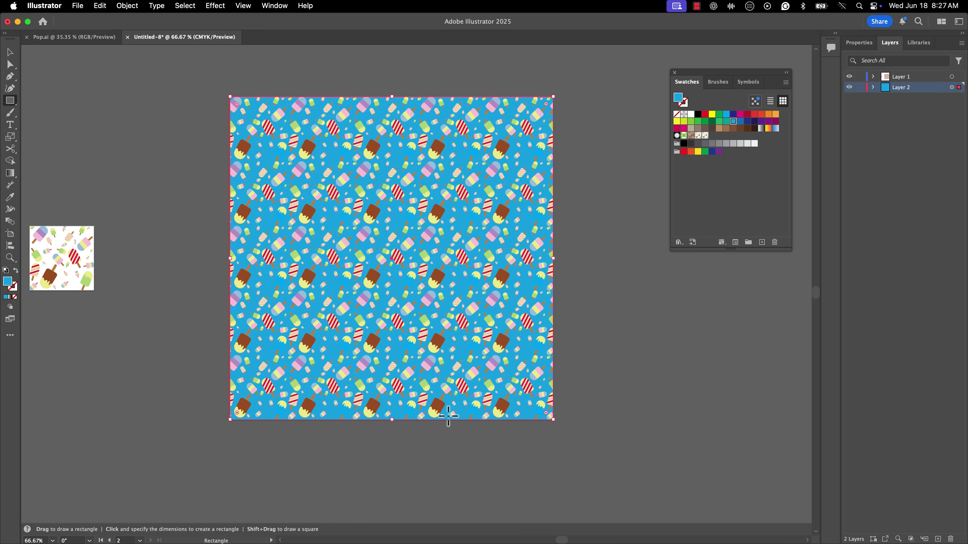